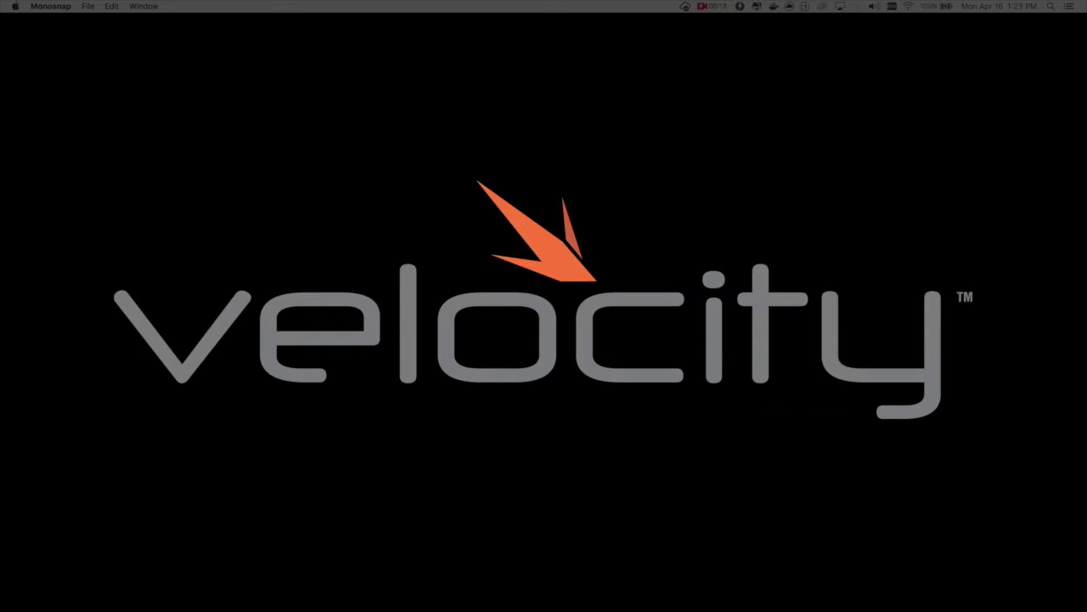
# - Let the Velocity intro finish and bring up the untitled Q-SYS Designer design with the Core 110f inventory
pyautogui.click(765, 210)
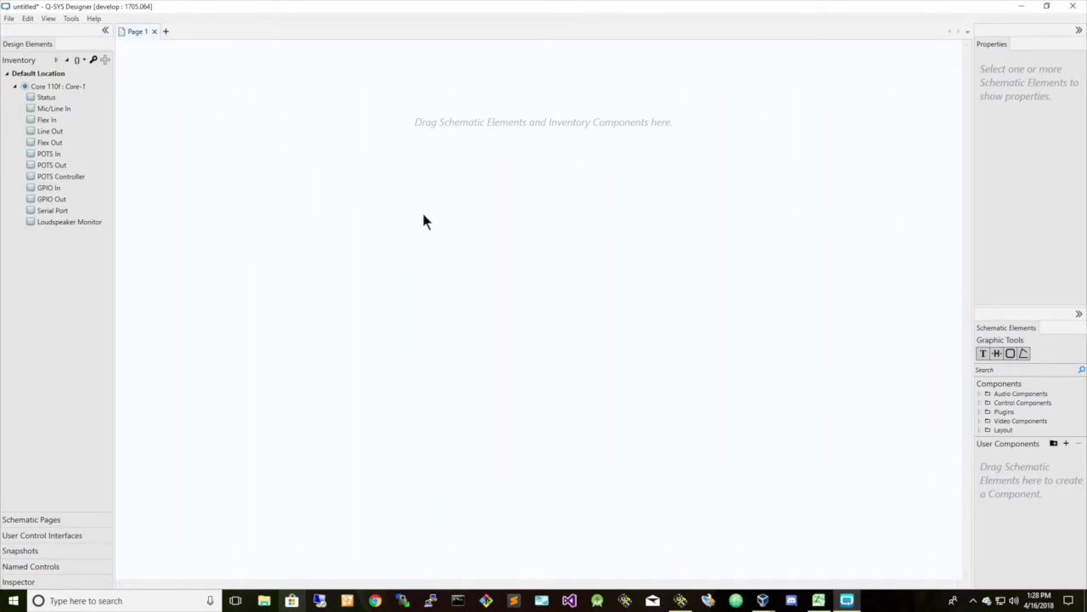
# - Place the Core 110f Line Out and Mic/Line In blocks on Page 1, then open the Line Out controls
pyautogui.click(52, 131)
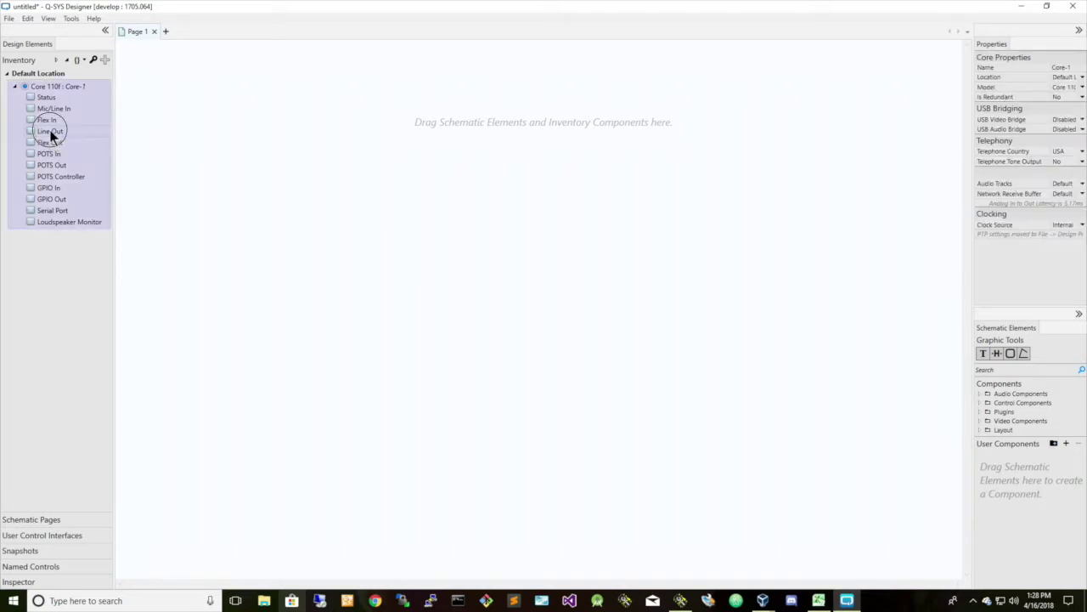
pyautogui.moveTo(49, 130); pyautogui.dragTo(332, 138)
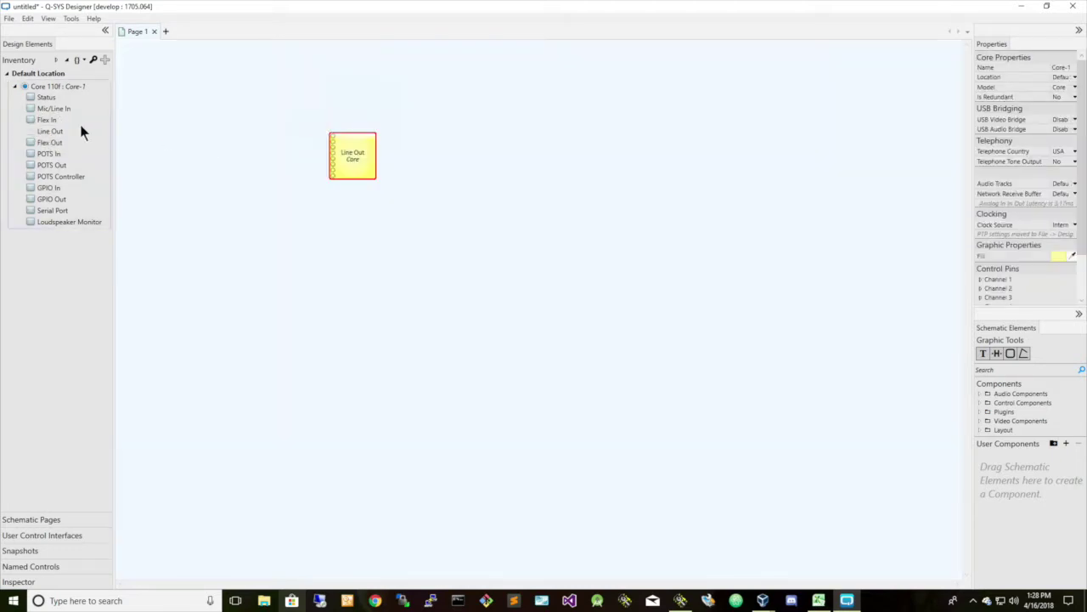
pyautogui.click(85, 109)
pyautogui.moveTo(85, 111); pyautogui.dragTo(487, 130)
pyautogui.click(353, 149)
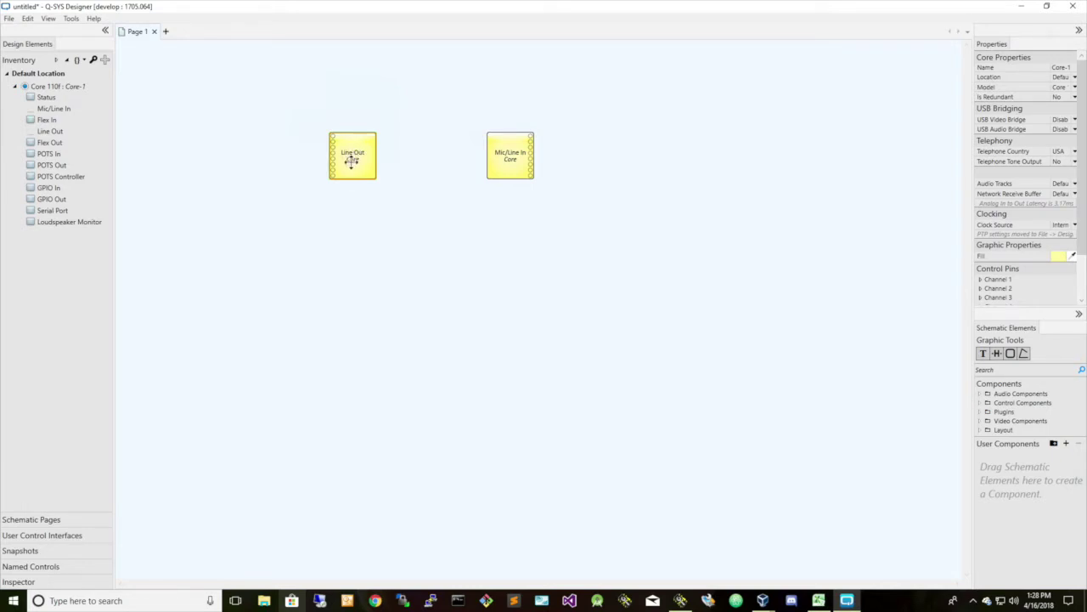
pyautogui.doubleClick(352, 157)
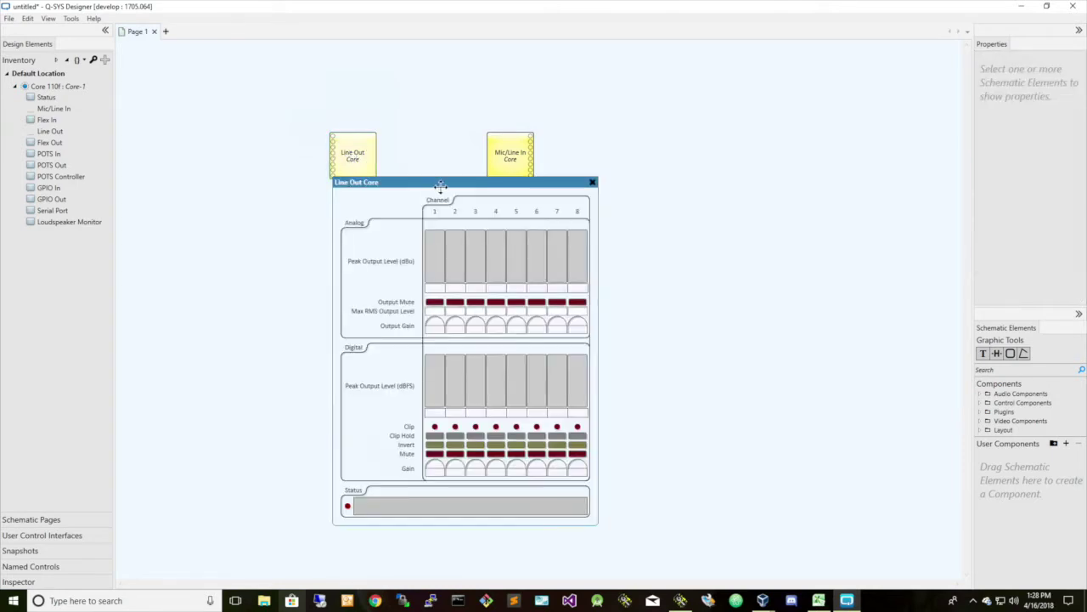
# - Add Line Out channel 1 digital gain and mute to Named Controls, then close the panel
pyautogui.click(29, 567)
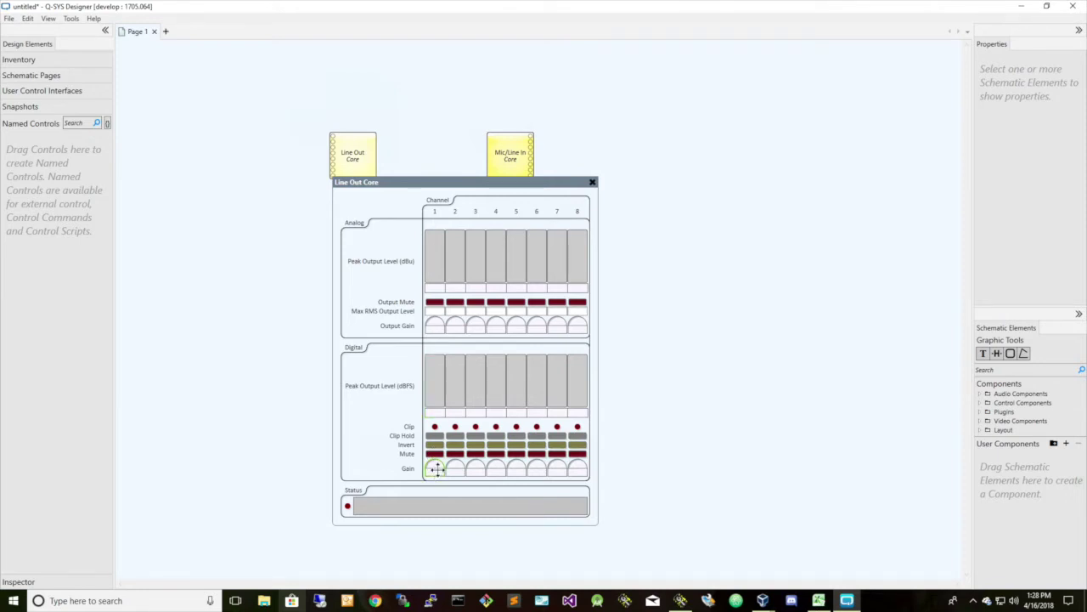
pyautogui.click(435, 468)
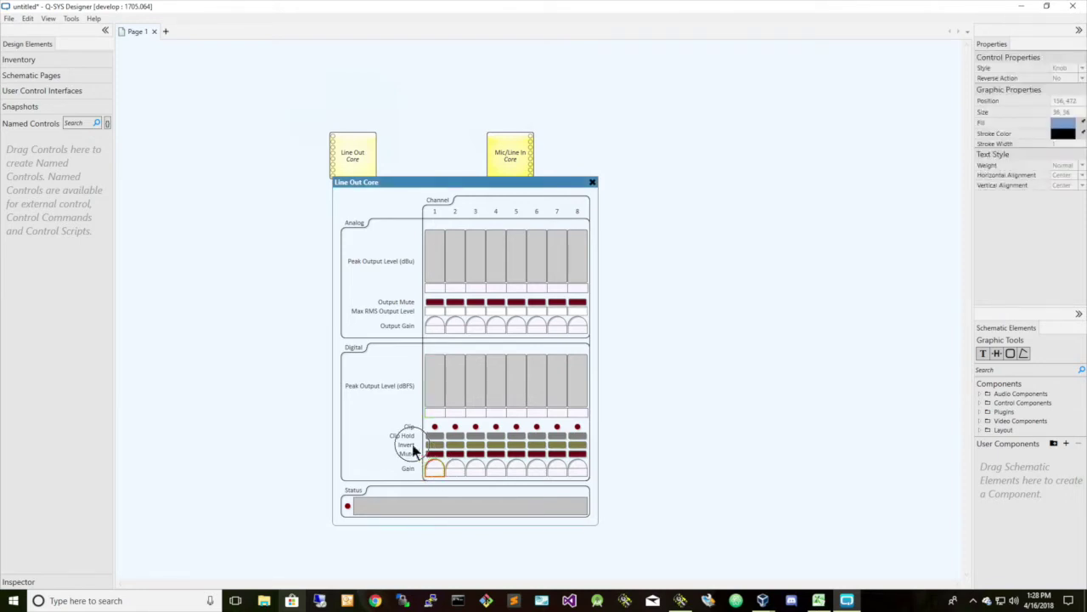
pyautogui.moveTo(61, 384); pyautogui.dragTo(42, 379)
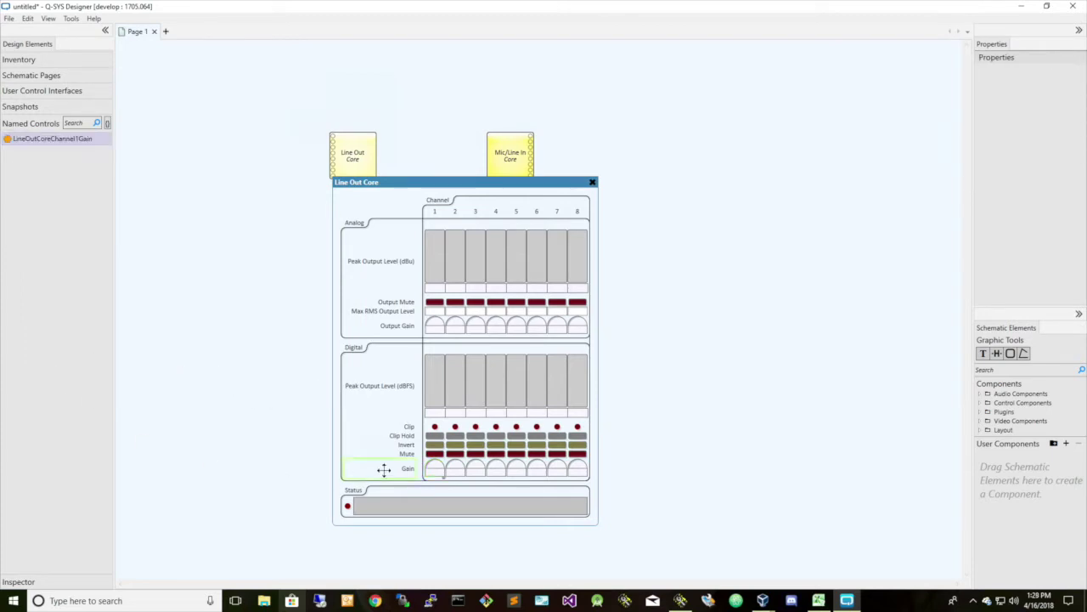
pyautogui.click(433, 454)
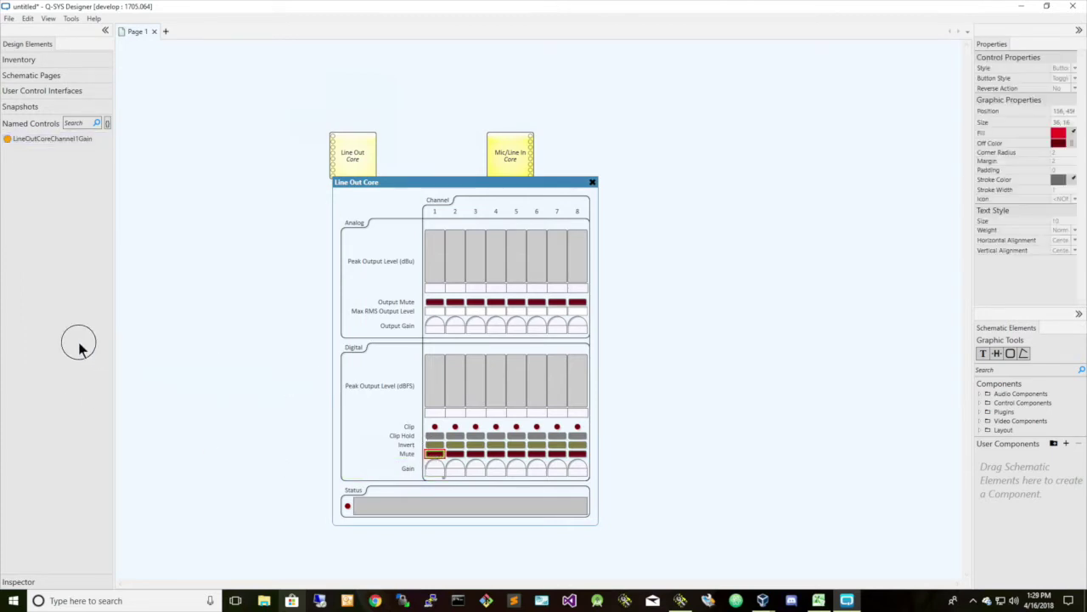
pyautogui.moveTo(45, 320); pyautogui.dragTo(45, 320)
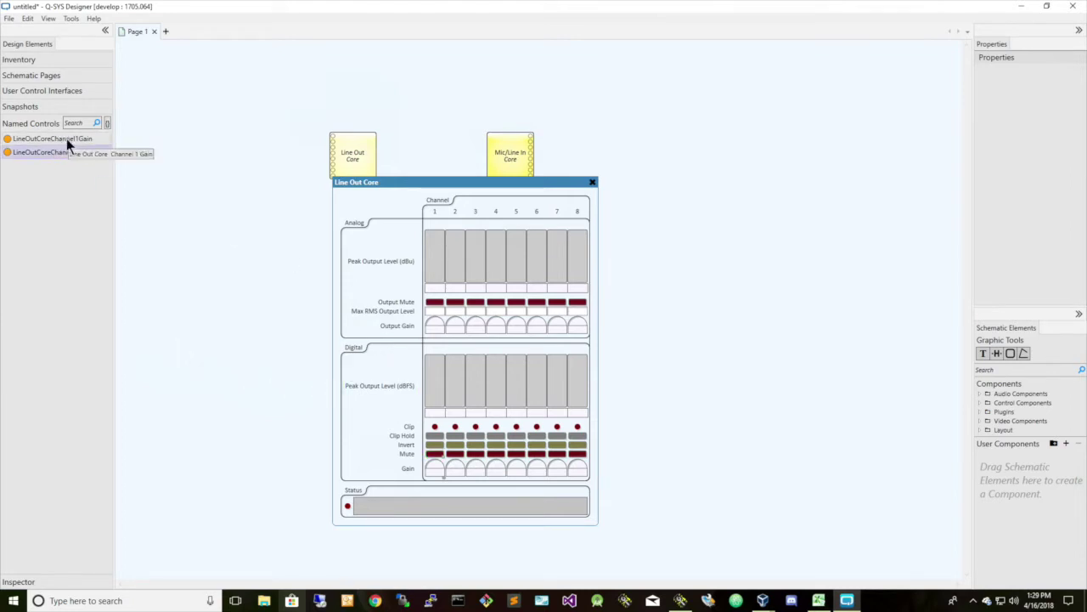
pyautogui.click(592, 183)
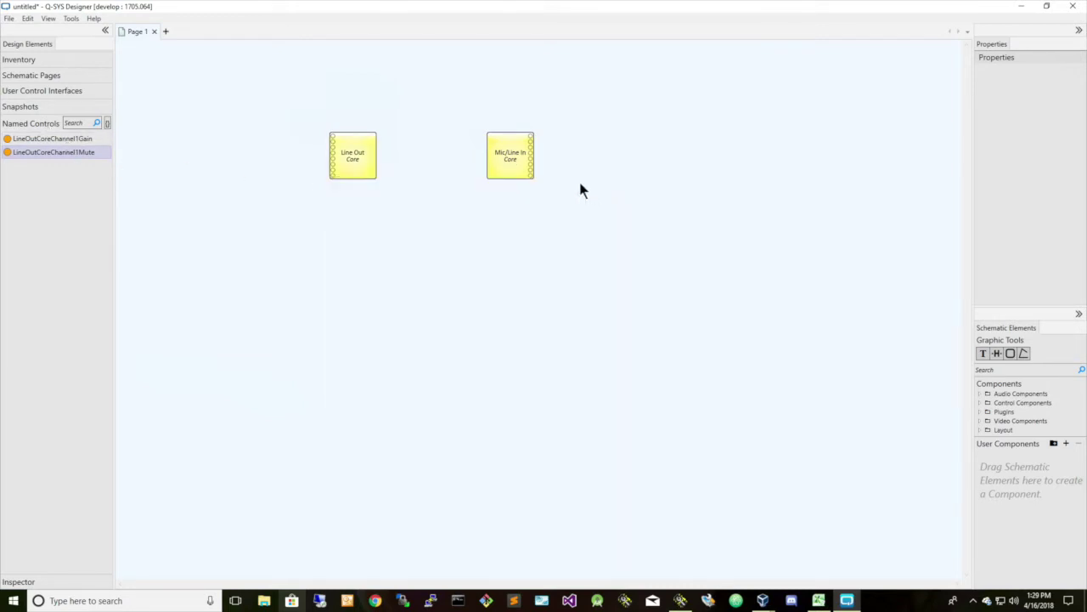
# - Add Mic/Line In channel 1 gain, mute and invert to Named Controls, then close the panel
pyautogui.doubleClick(510, 159)
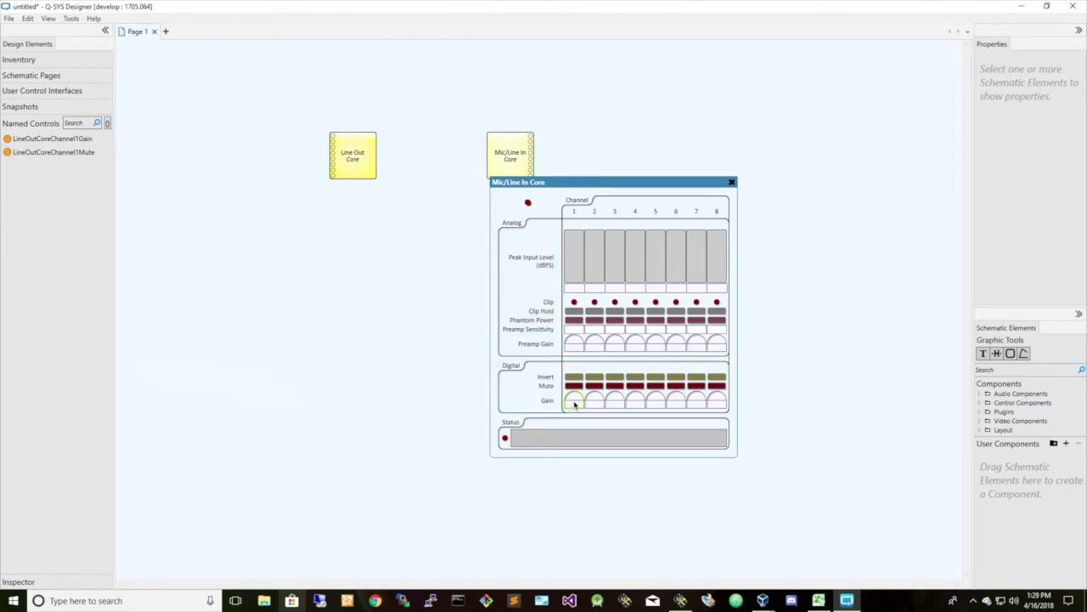
pyautogui.moveTo(575, 401); pyautogui.dragTo(46, 304)
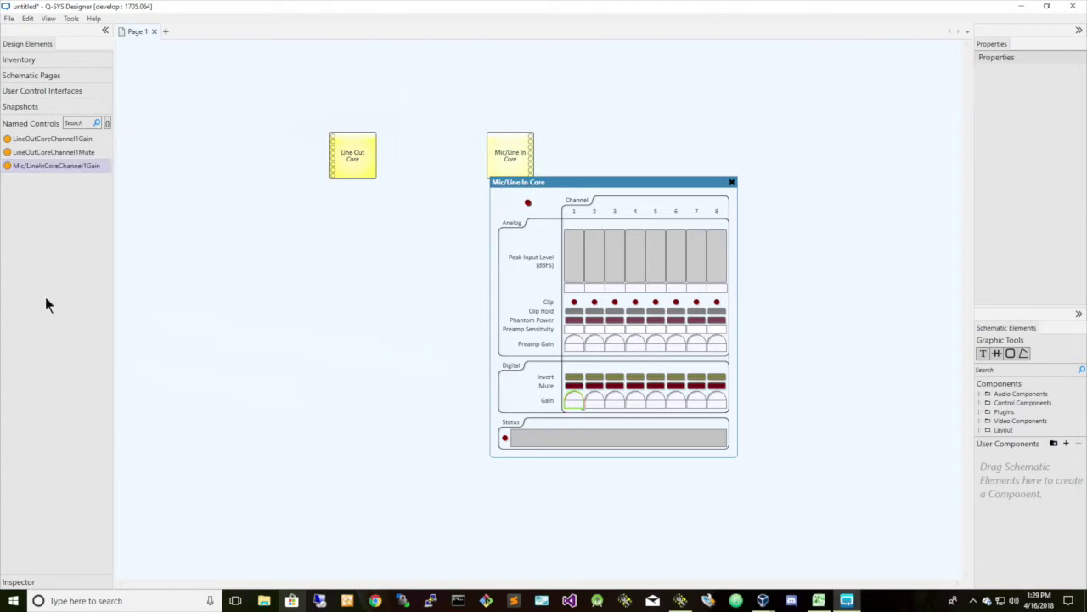
pyautogui.moveTo(577, 388); pyautogui.dragTo(70, 243)
pyautogui.moveTo(576, 377); pyautogui.dragTo(40, 261)
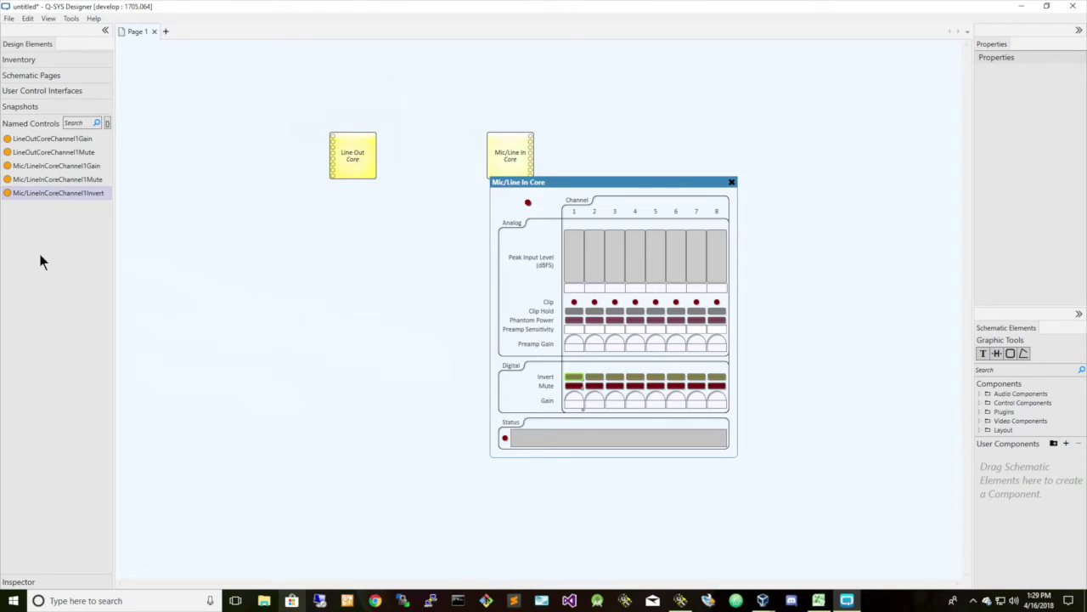
pyautogui.click(732, 183)
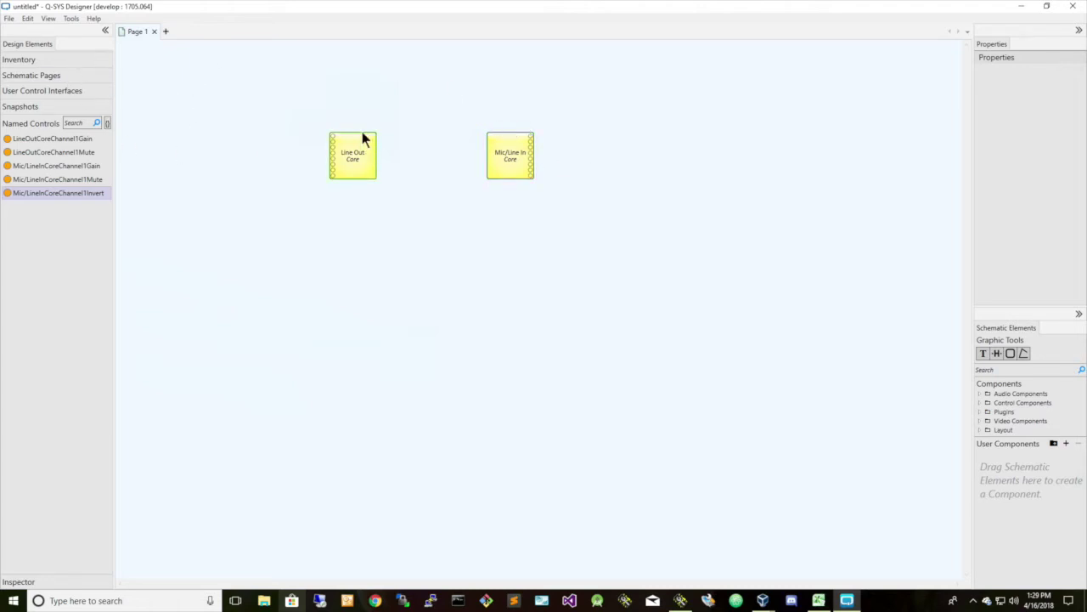
# - Extract the named controls via Tools to External Controls.xml, replacing the existing file
pyautogui.click(9, 19)
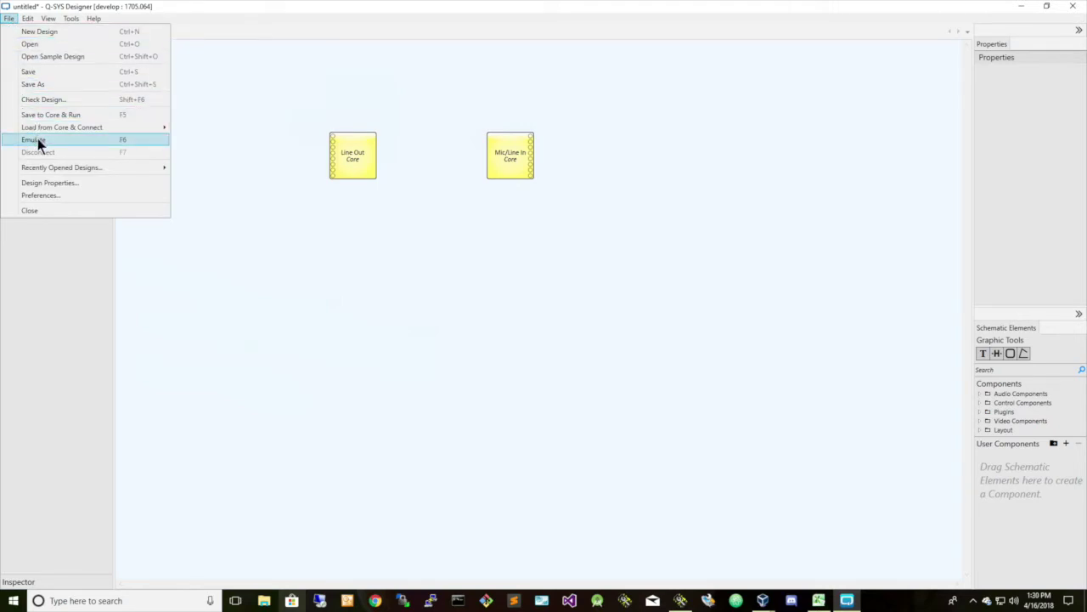
pyautogui.click(225, 132)
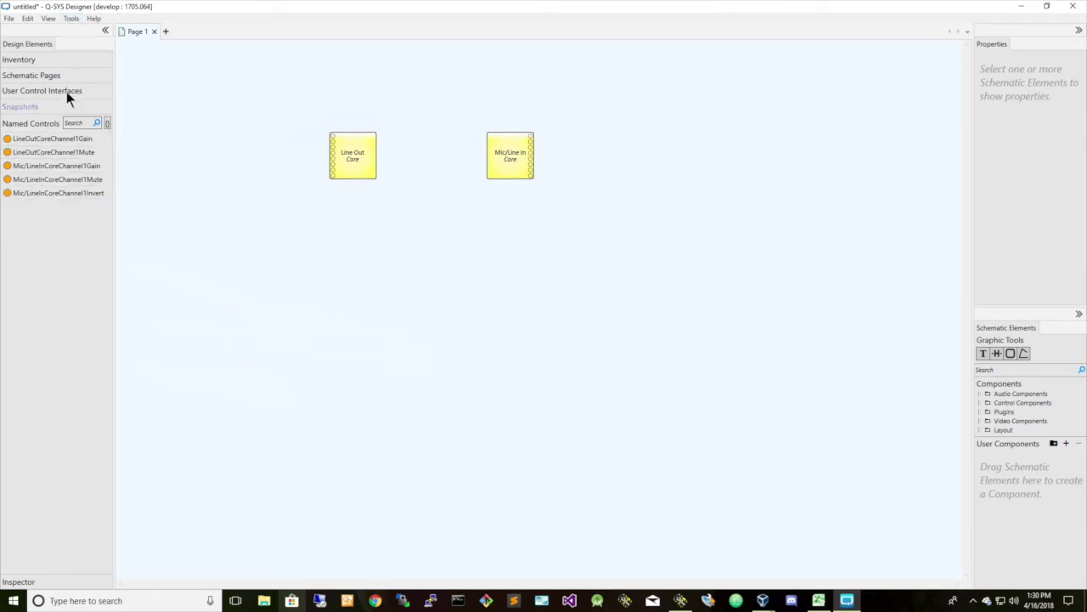
pyautogui.click(71, 18)
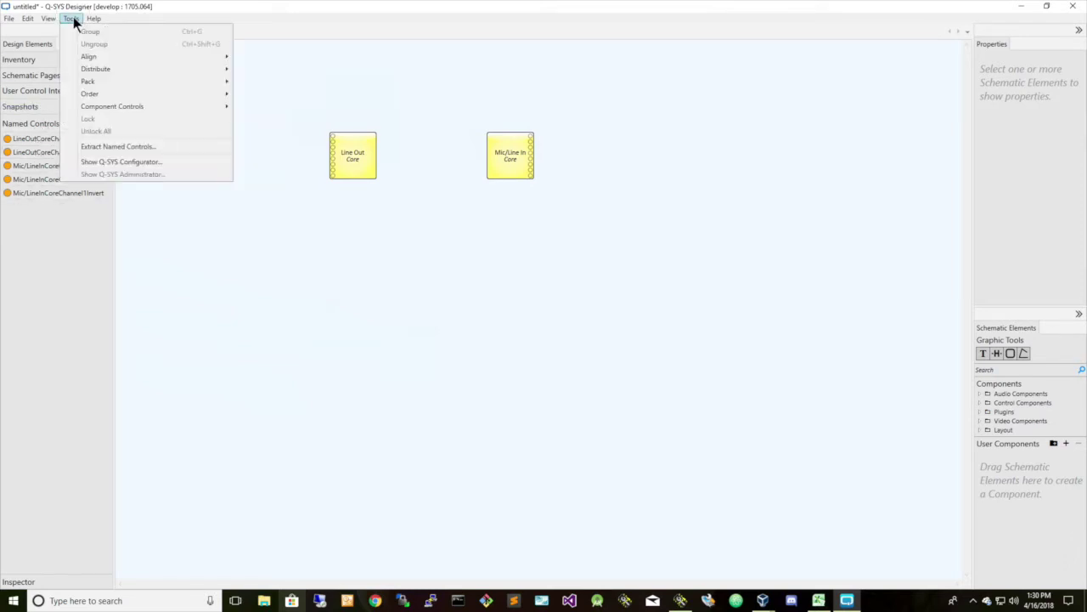
pyautogui.click(110, 146)
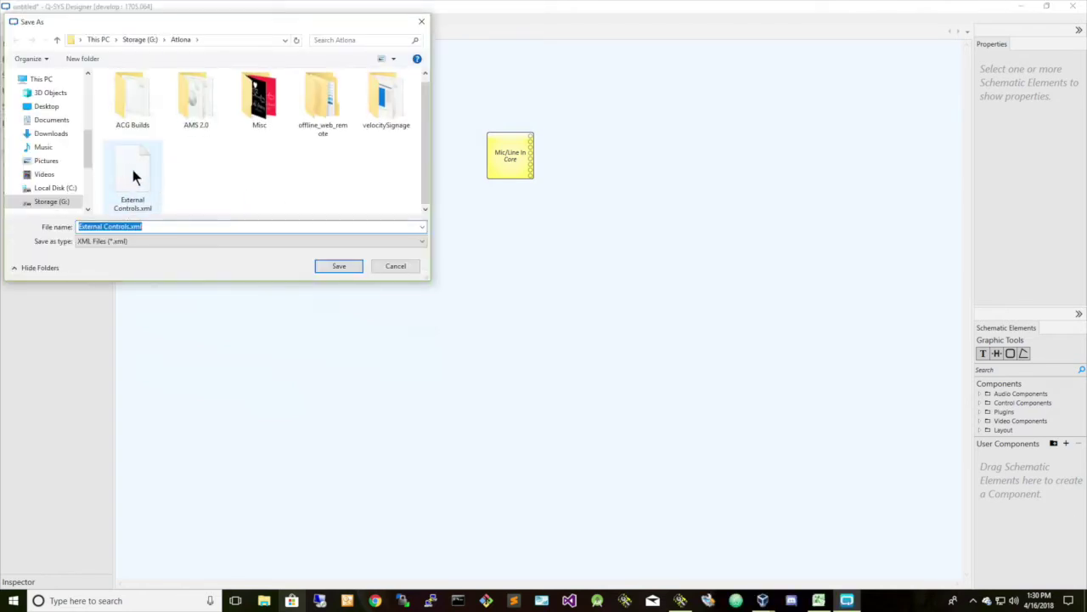
pyautogui.click(113, 227)
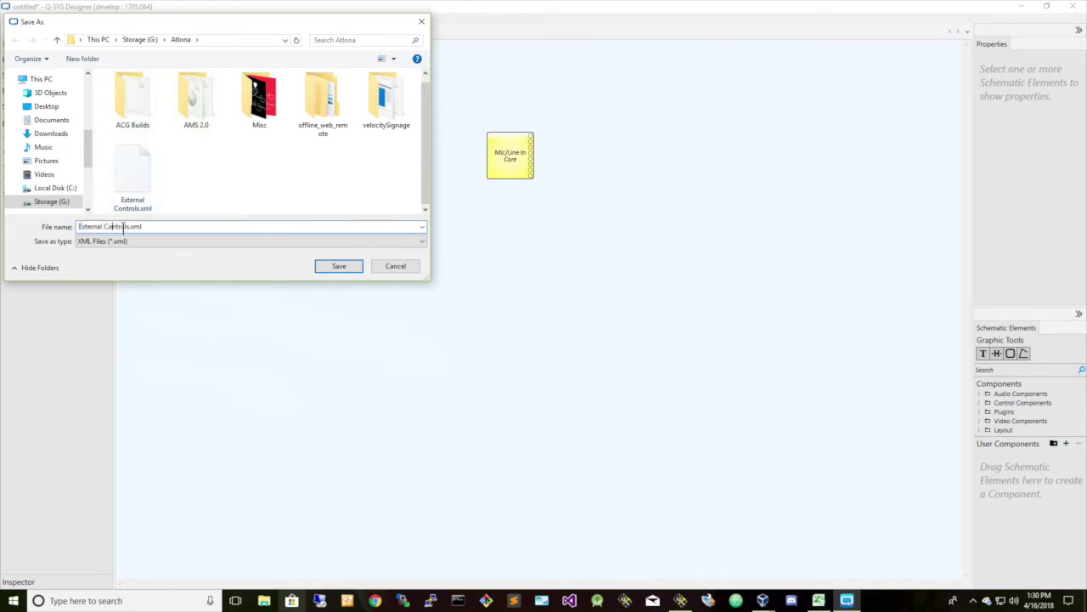
pyautogui.click(325, 265)
pyautogui.click(564, 341)
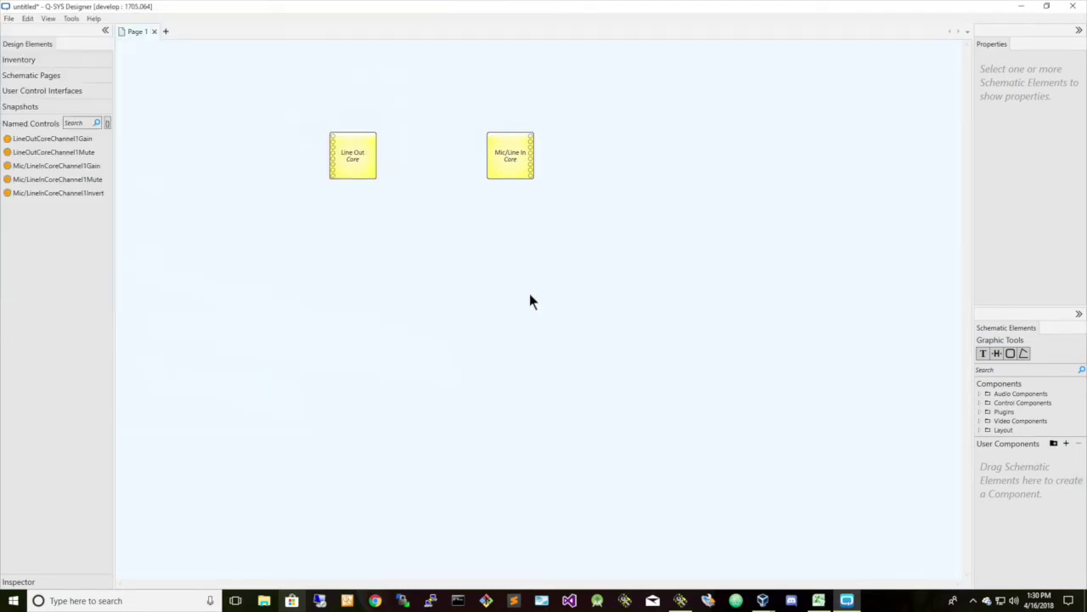
pyautogui.hotkey('ctrl', 'Right')
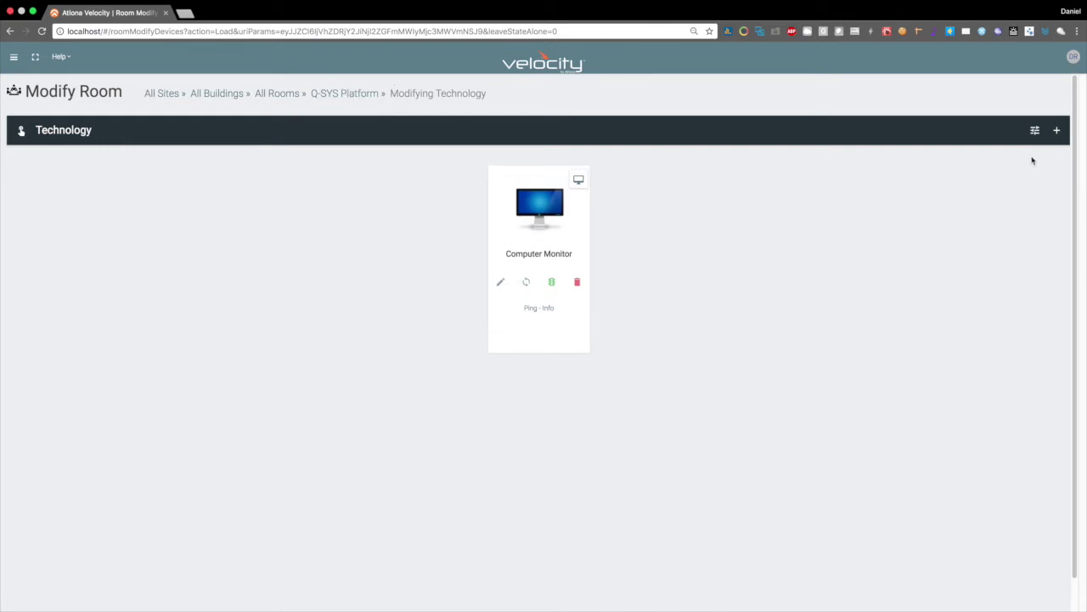
# - Search technology for qsc and quick-add the Q-SYS External Control Protocol device to the room
pyautogui.click(1058, 132)
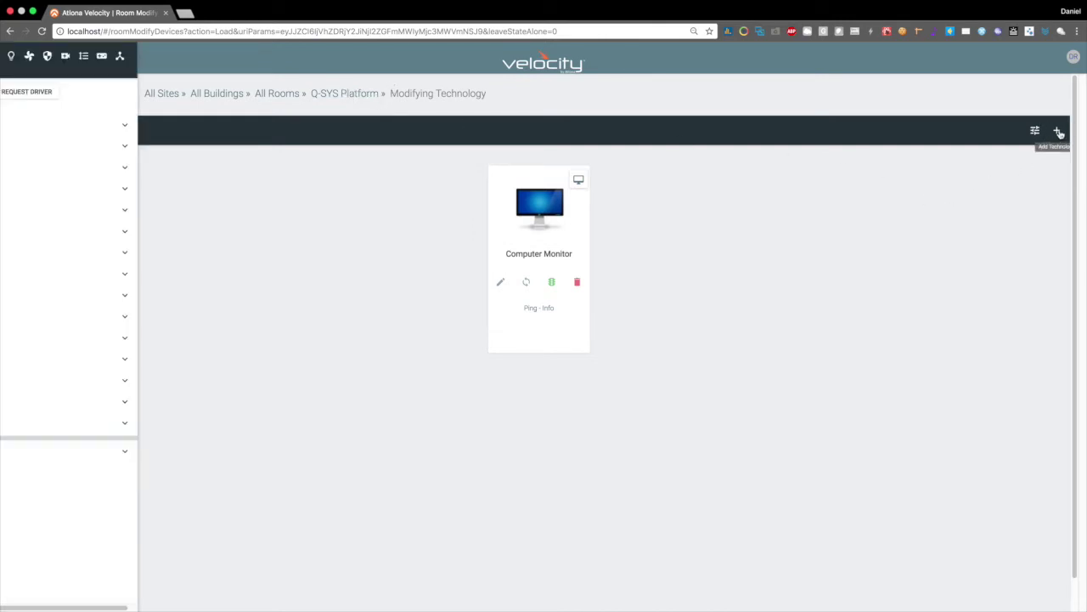
pyautogui.click(89, 91)
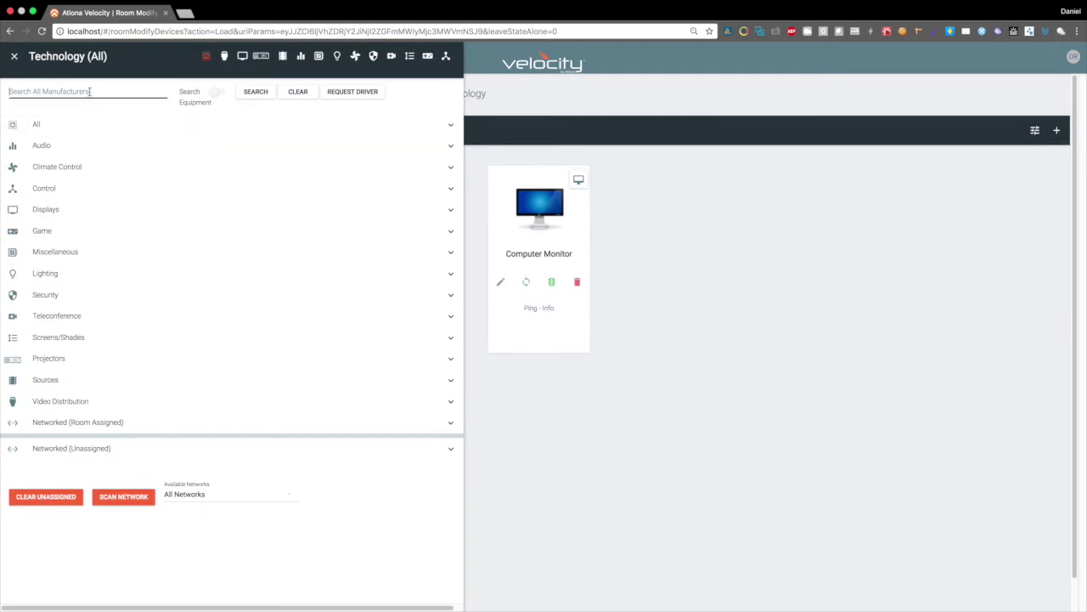
pyautogui.write('qsc')
pyautogui.press('Return')
pyautogui.click(68, 124)
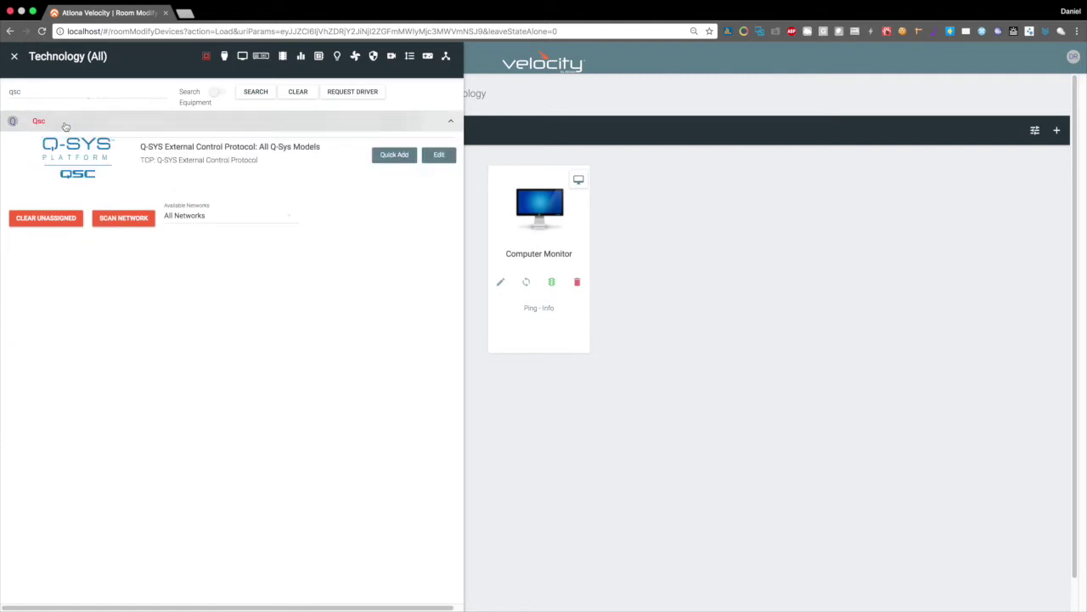
pyautogui.click(391, 155)
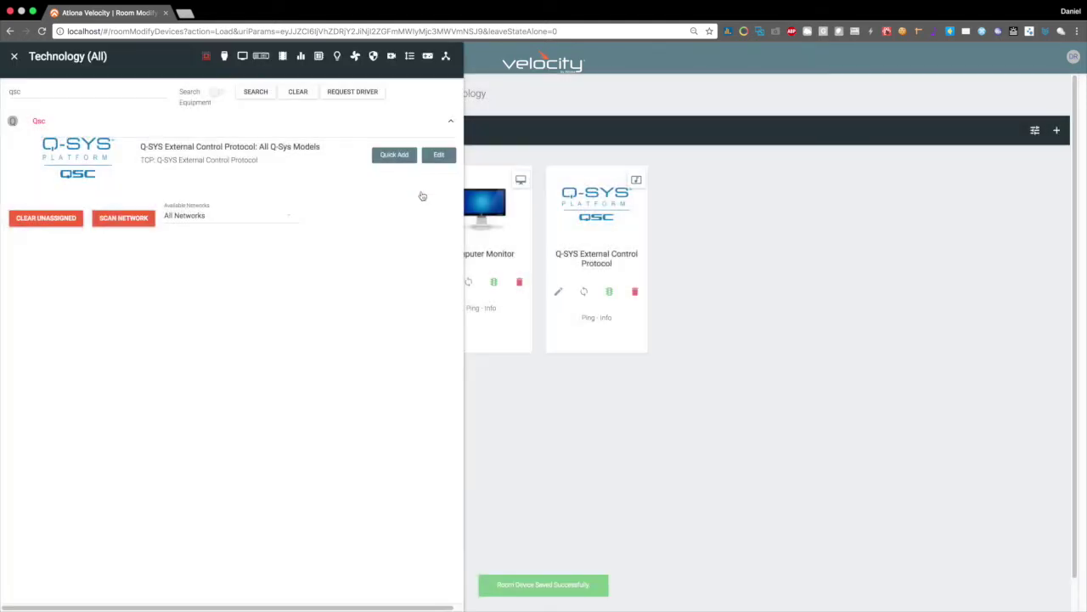
pyautogui.click(841, 264)
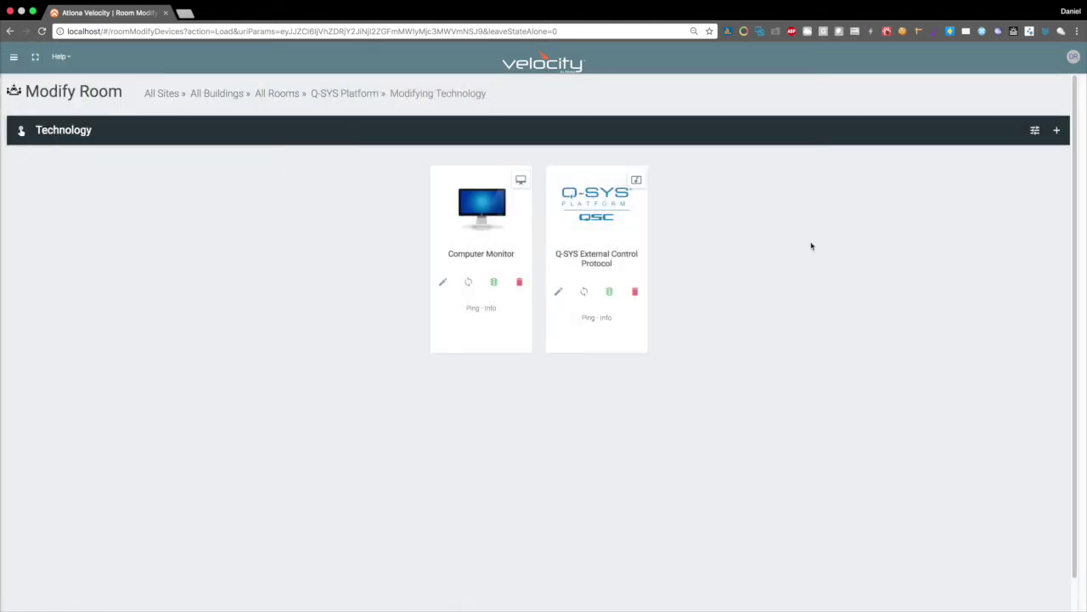
# - Set the Q-SYS device's IP address to 192.168.2.117 without authentication and save it
pyautogui.click(559, 293)
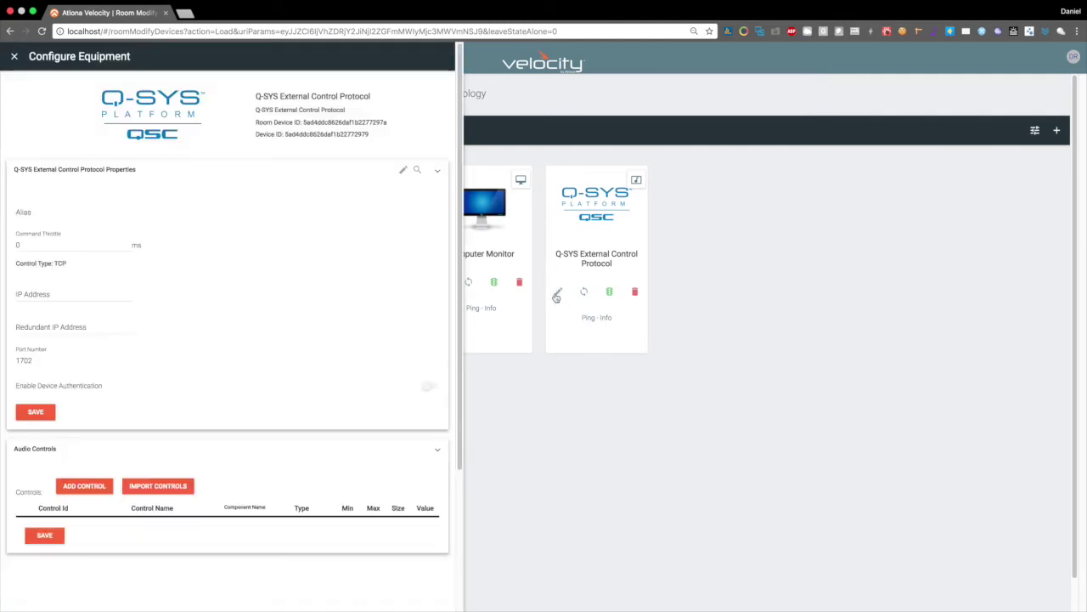
pyautogui.click(56, 296)
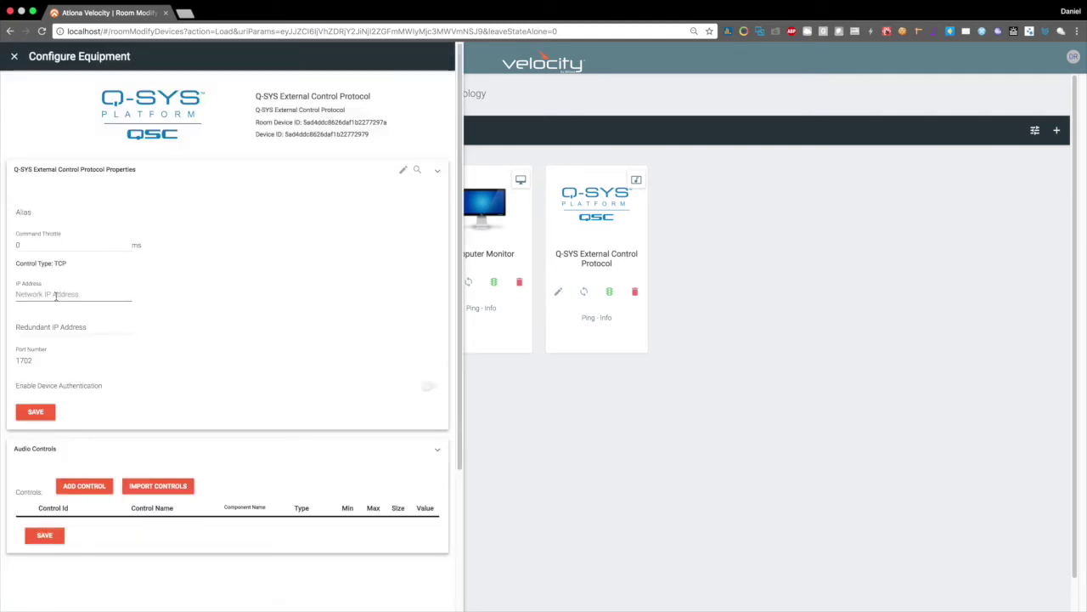
pyautogui.write('192')
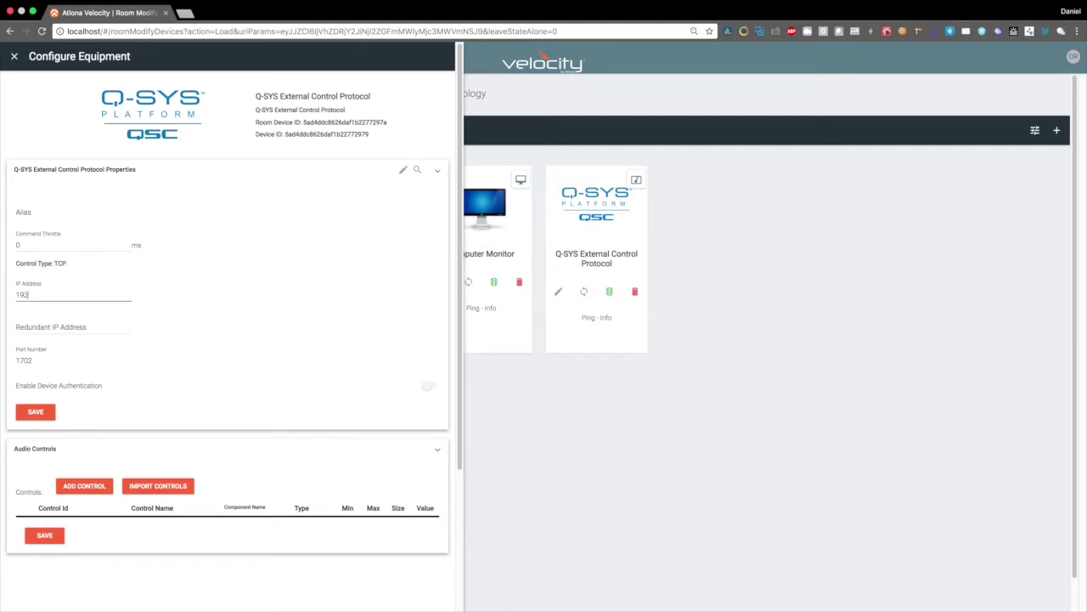
pyautogui.write('.168.2.117')
pyautogui.click(176, 392)
pyautogui.click(433, 388)
pyautogui.click(37, 414)
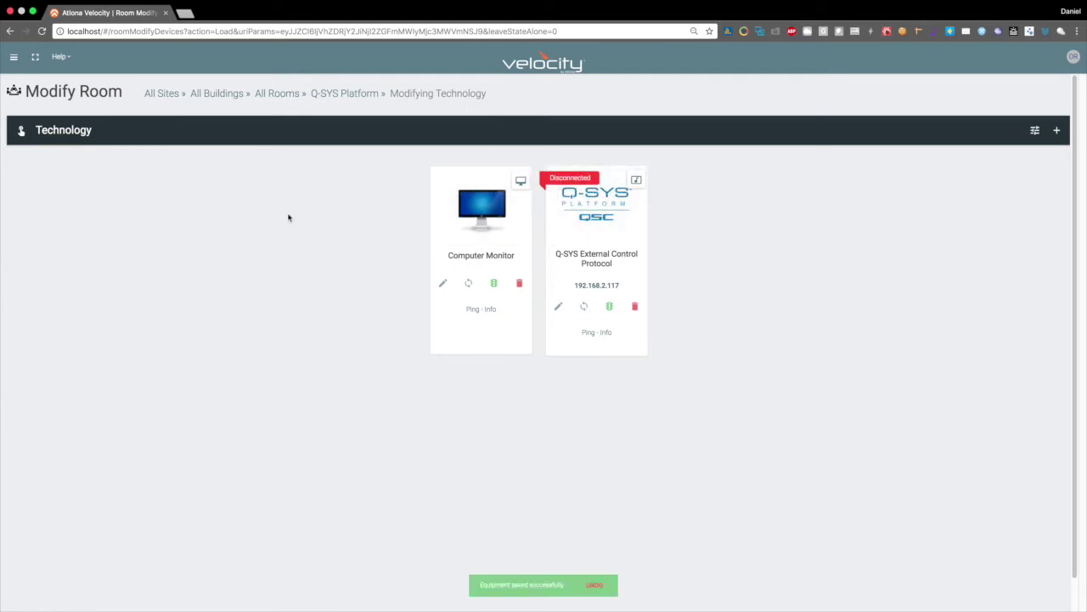
# - Start File > Emulate in Q-SYS Designer so the Velocity device reports Connected
pyautogui.hotkey('ctrl', 'Left')
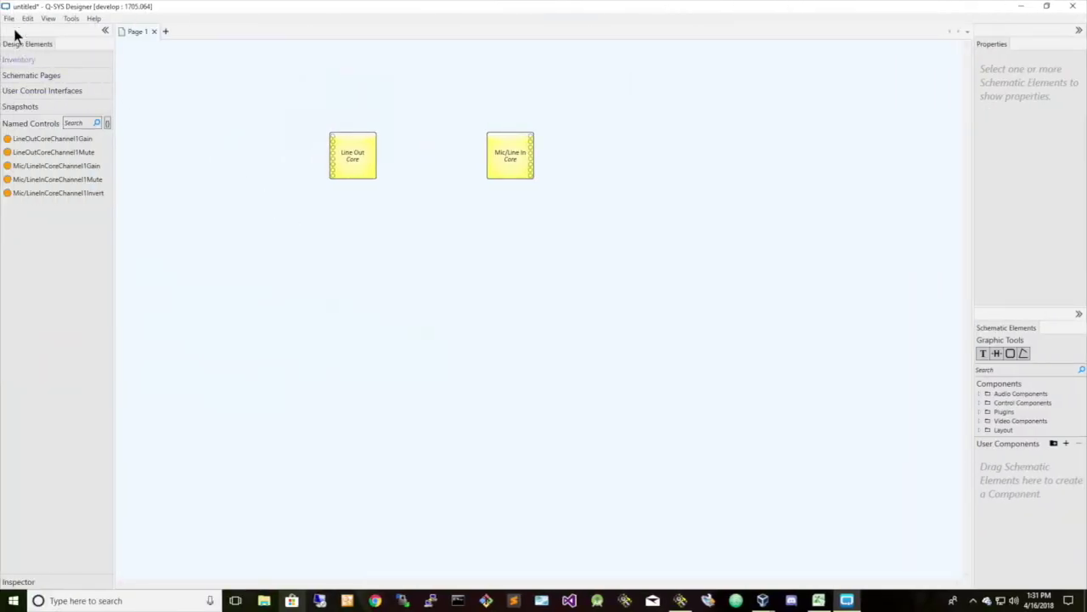
pyautogui.click(9, 18)
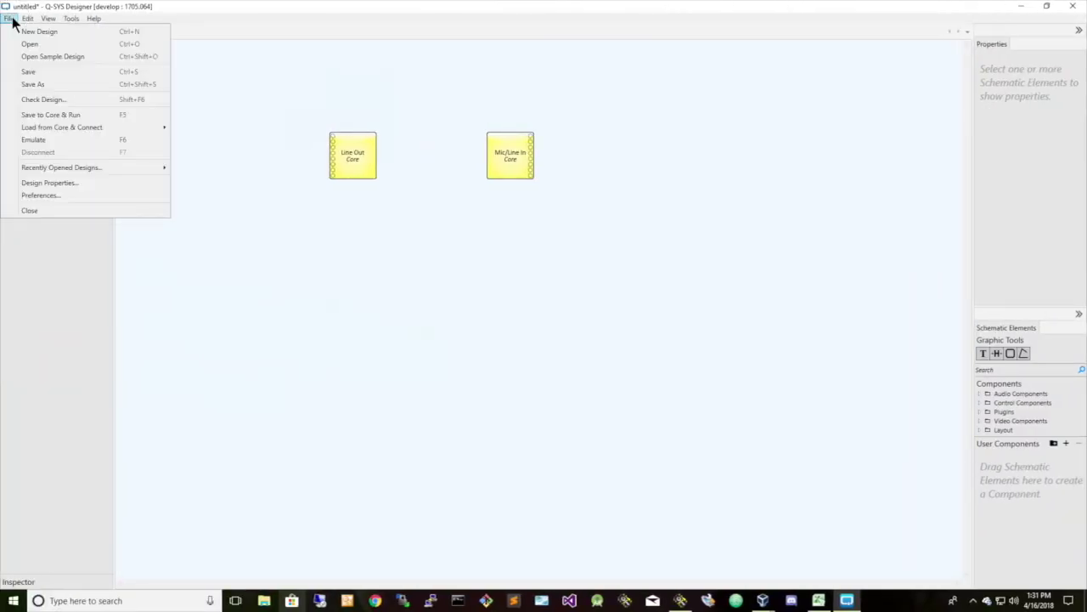
pyautogui.click(33, 139)
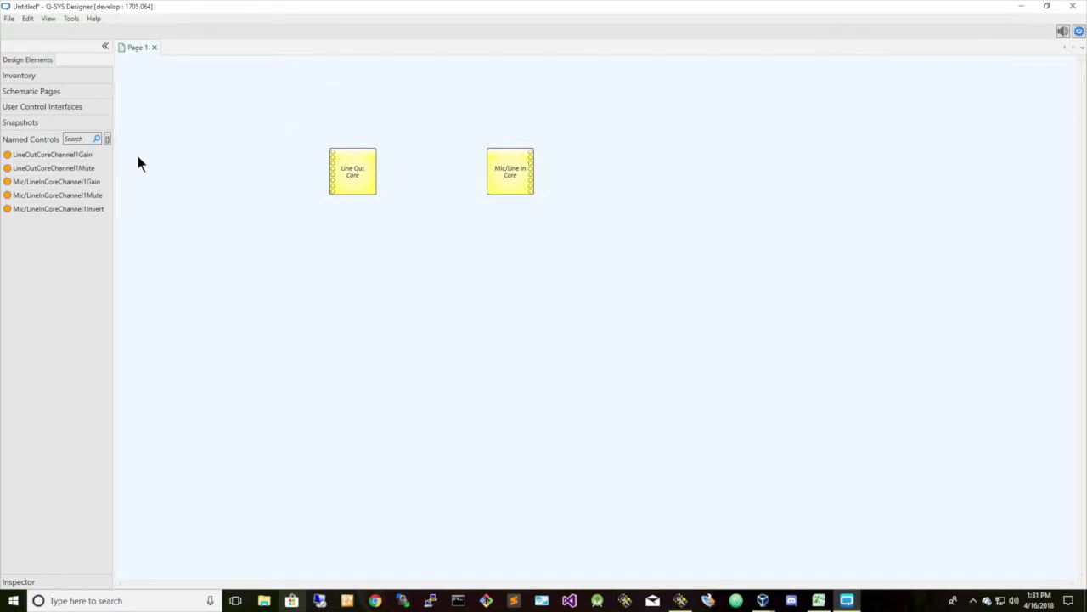
pyautogui.hotkey('ctrl', 'Right')
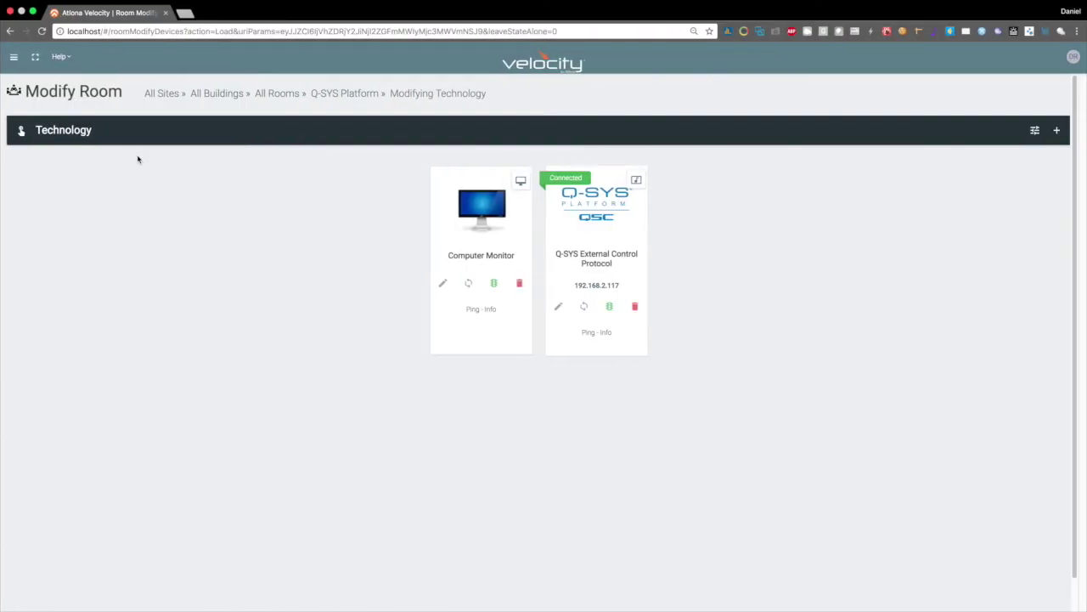
# - Import controls into the Q-SYS device from External Controls.xml in the shared PC's Atlona folder
pyautogui.click(558, 305)
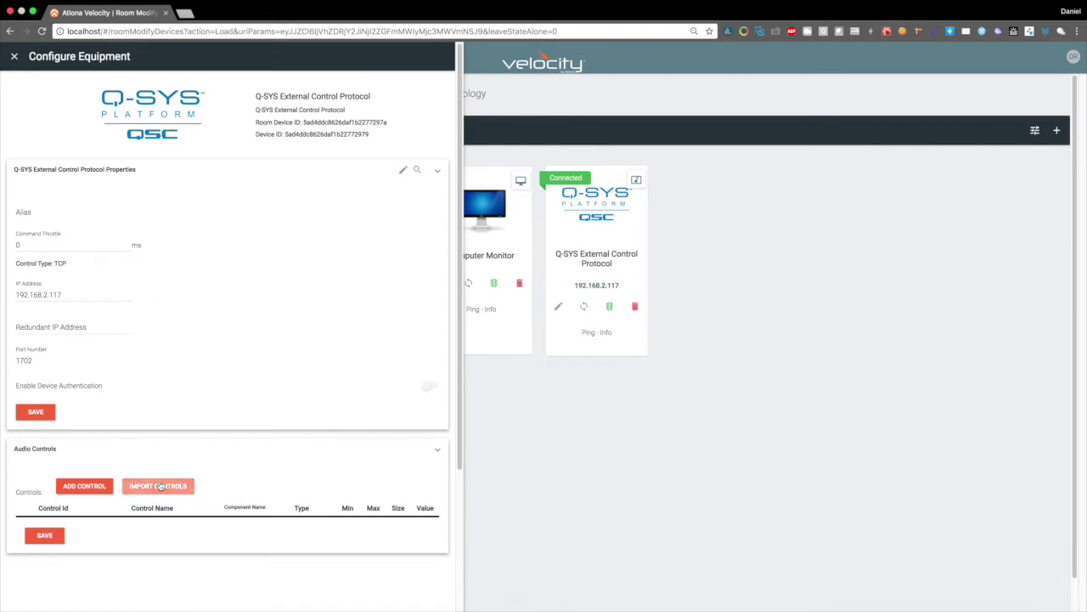
pyautogui.click(161, 486)
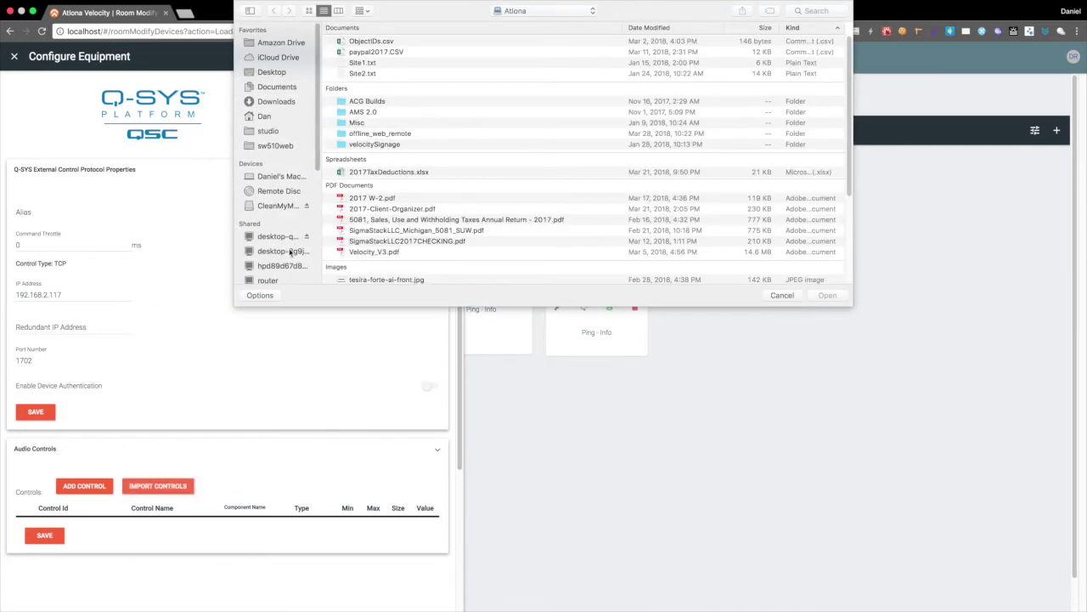
pyautogui.click(286, 242)
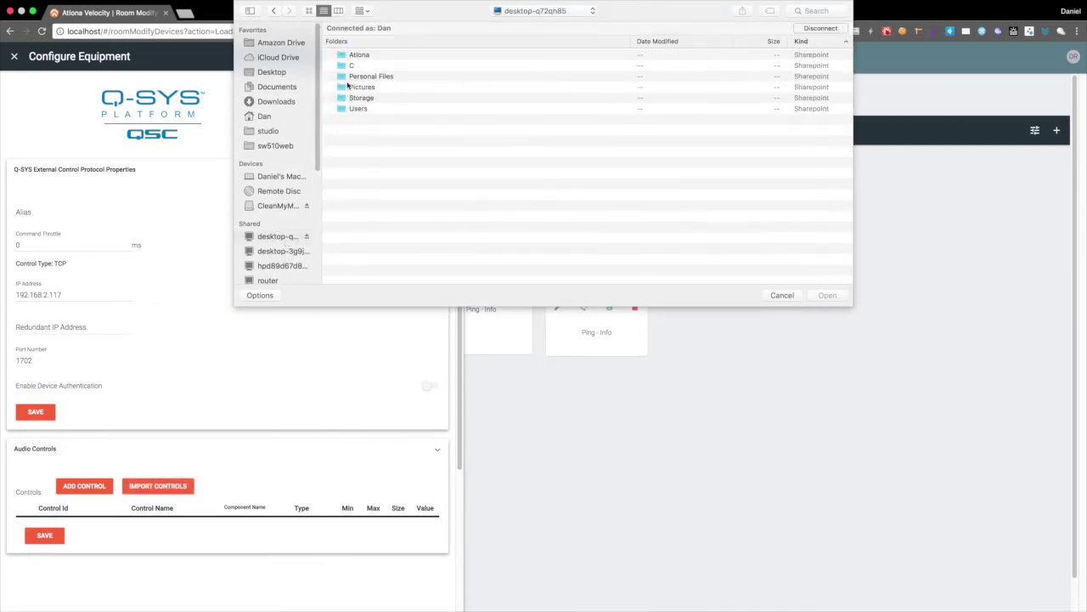
pyautogui.doubleClick(359, 56)
pyautogui.scroll(-5, 388, 78)
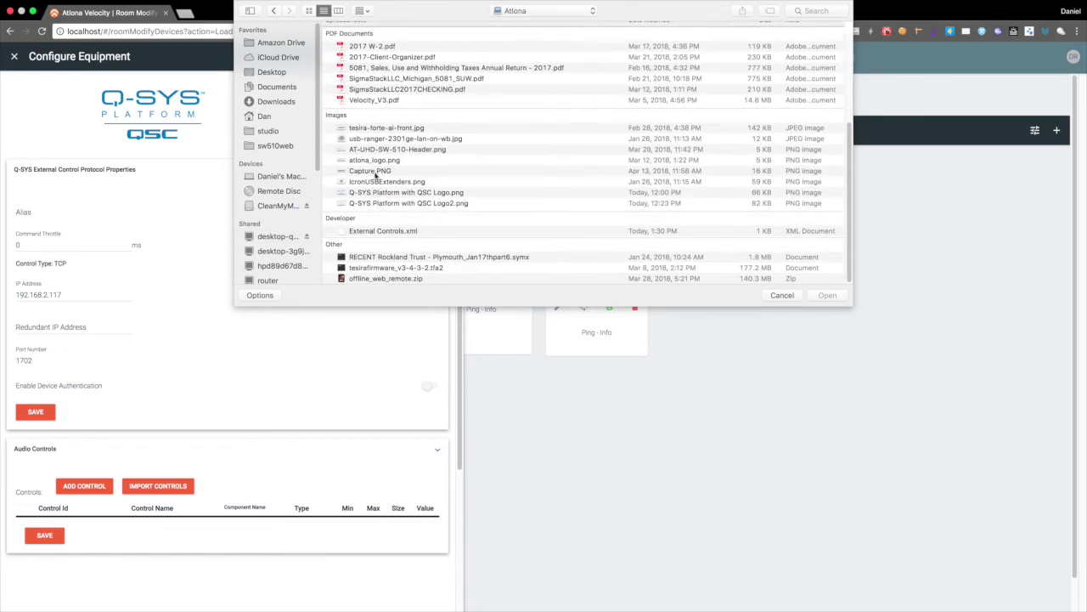
pyautogui.click(382, 230)
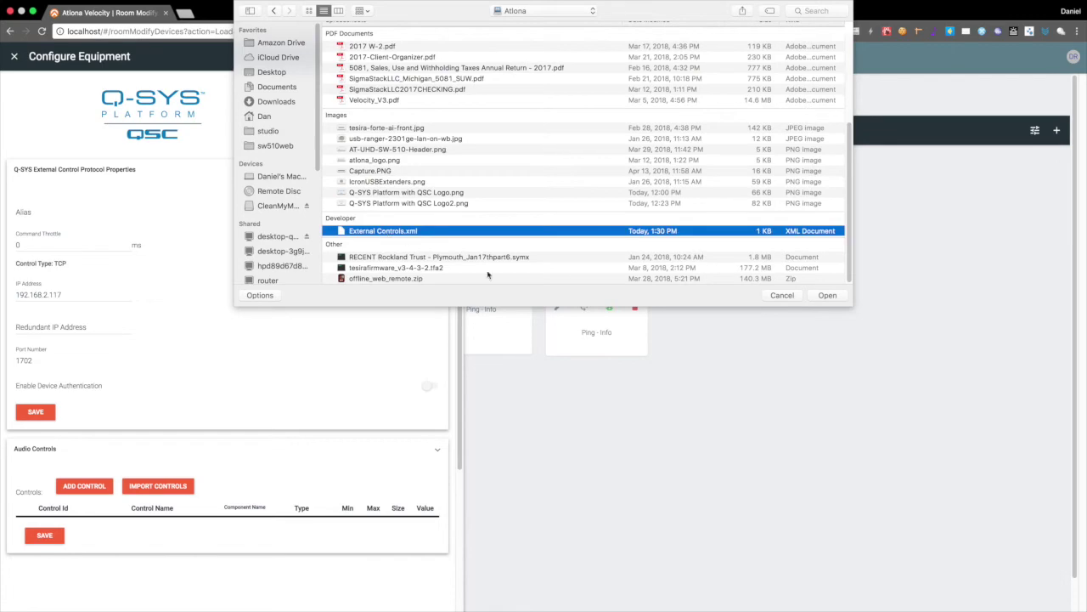
pyautogui.click(816, 296)
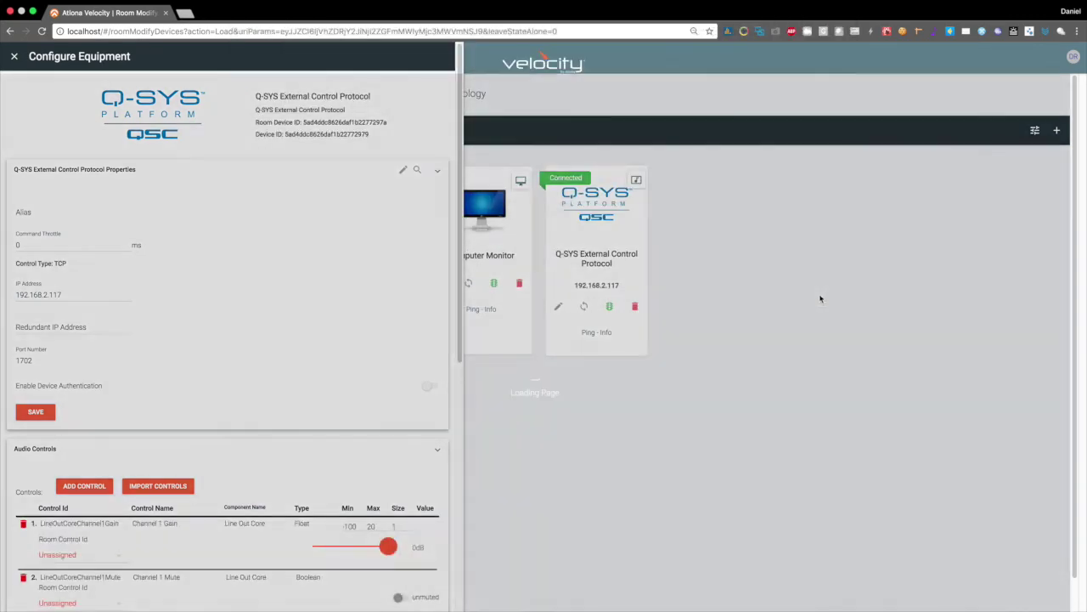
# - Save the five imported audio controls and reopen the Q-SYS device at its Audio Controls list
pyautogui.scroll(-3, 396, 289)
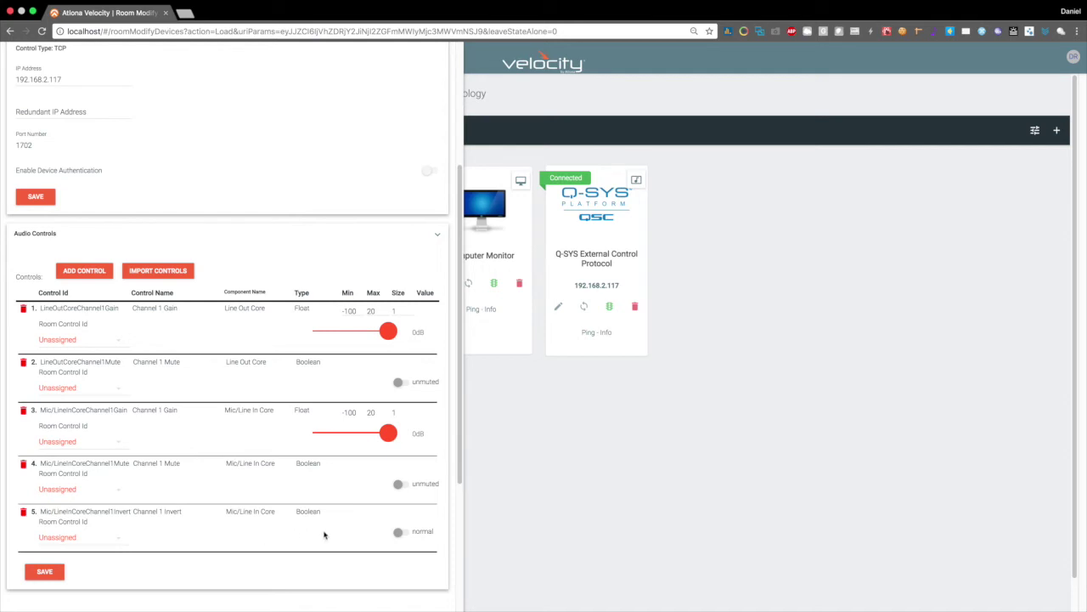
pyautogui.click(52, 571)
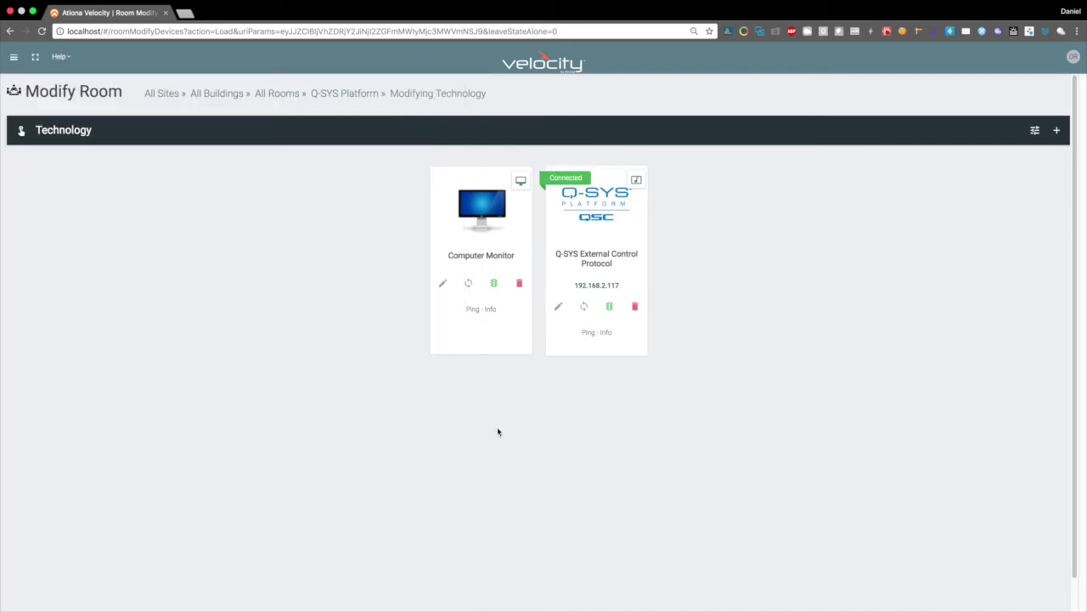
pyautogui.click(559, 308)
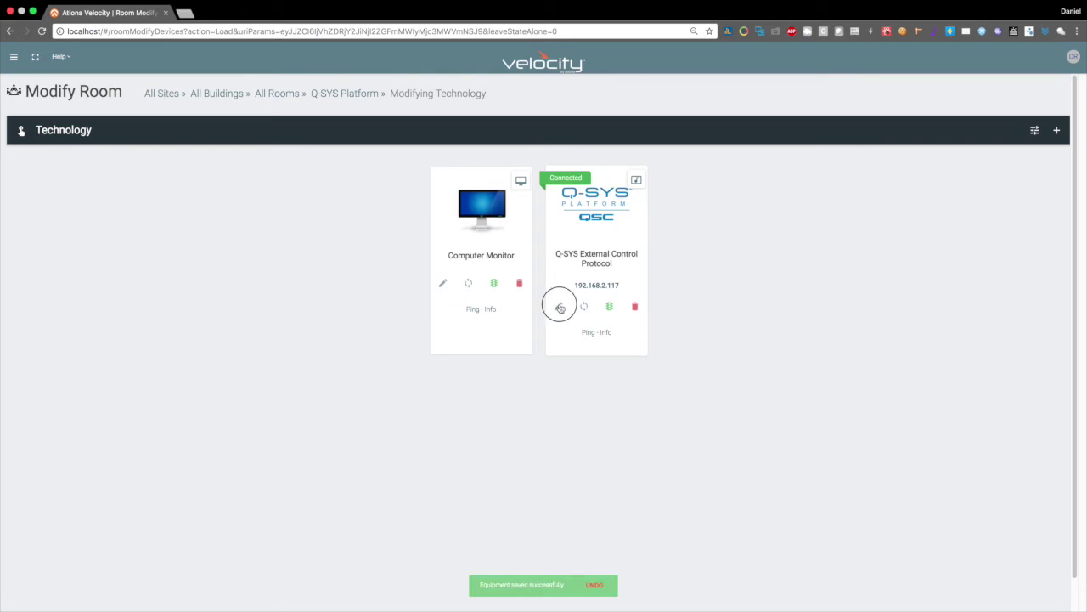
pyautogui.scroll(-5, 300, 338)
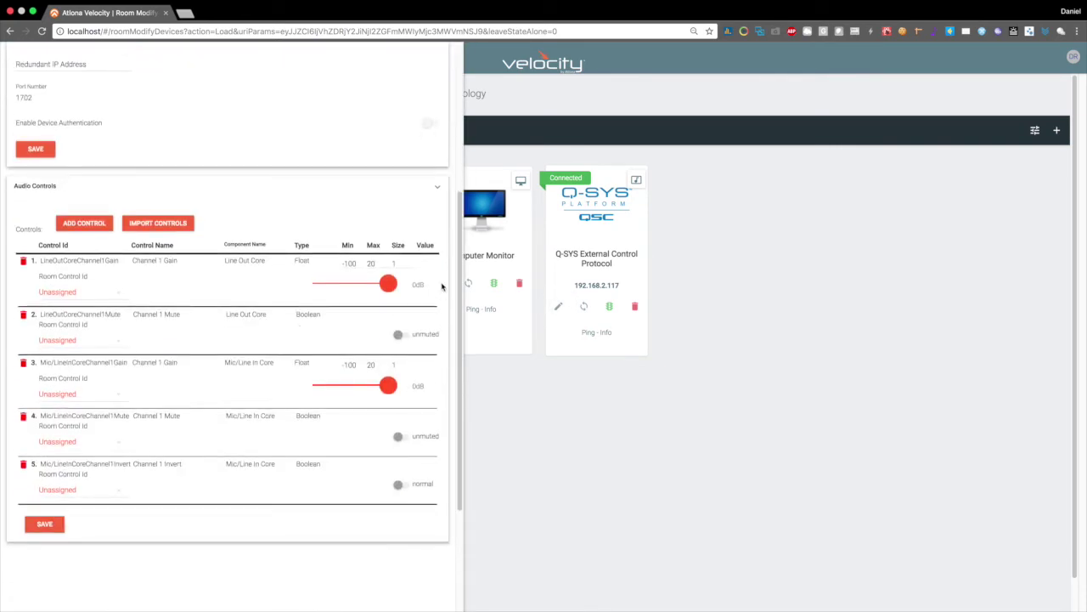
# - Set Line Out channel 1 gain to -65.0 dB and mute it
pyautogui.moveTo(387, 284); pyautogui.dragTo(339, 285)
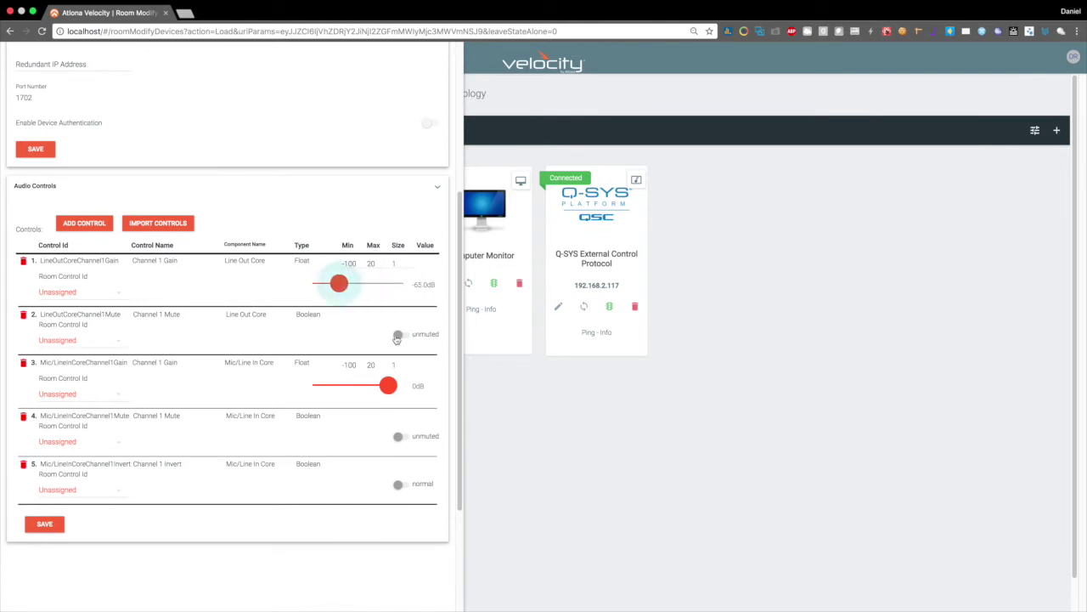
pyautogui.click(399, 336)
pyautogui.click(401, 336)
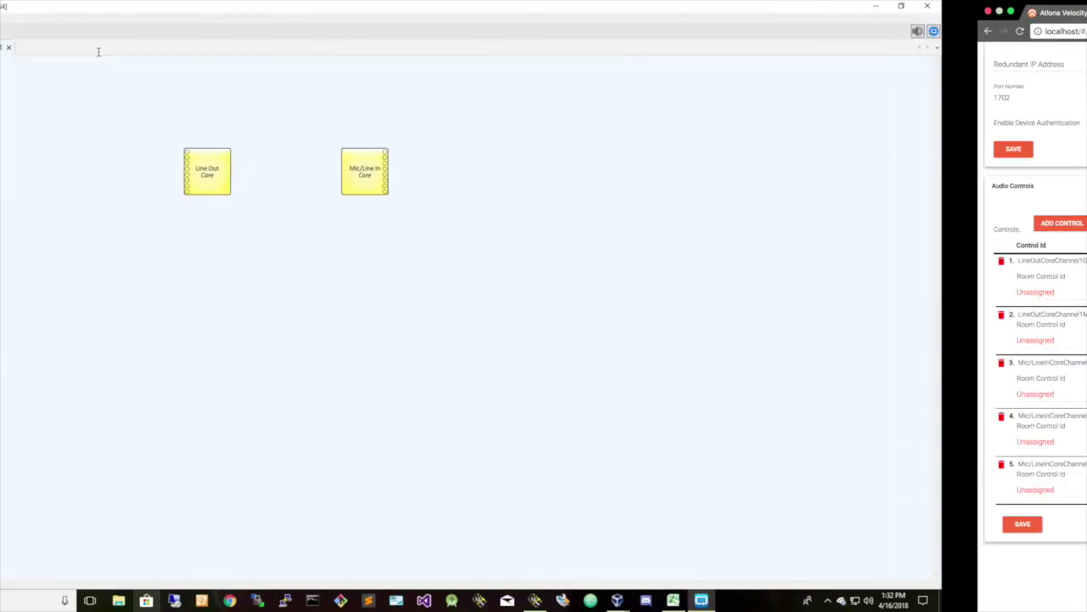
pyautogui.doubleClick(368, 175)
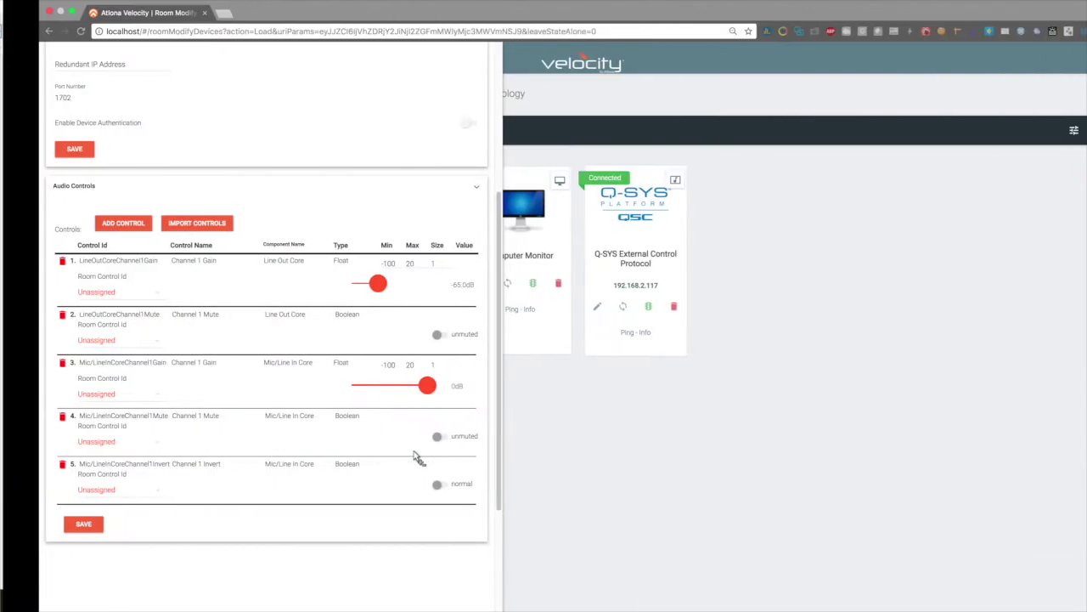
pyautogui.click(447, 334)
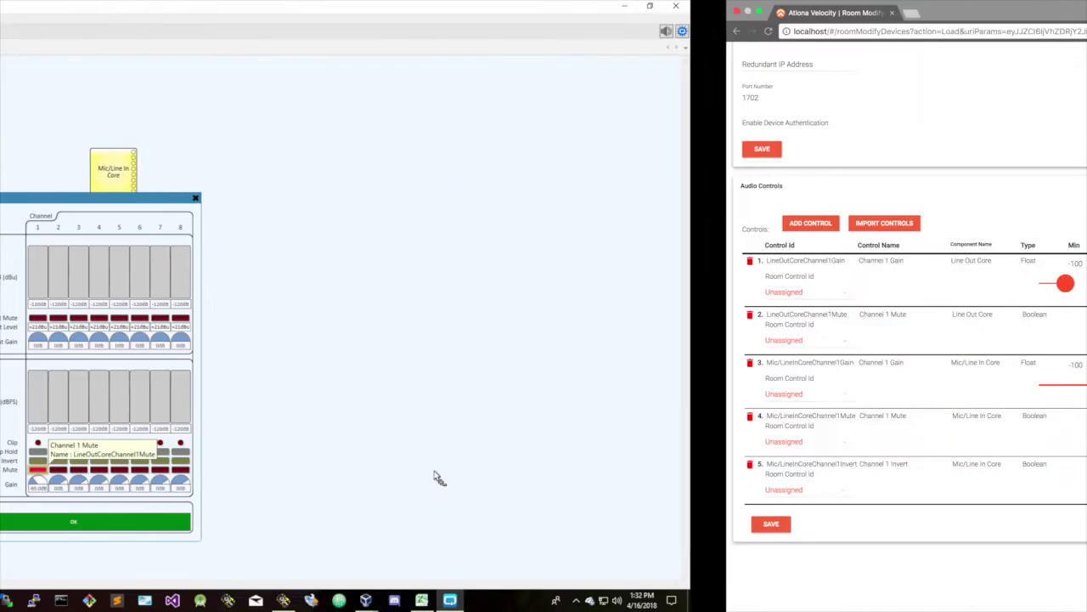
# - Set Mic/Line In channel 1 gain to -87.0 dB, mute and invert it, then verify in Q-SYS Designer
pyautogui.moveTo(389, 385); pyautogui.dragTo(323, 385)
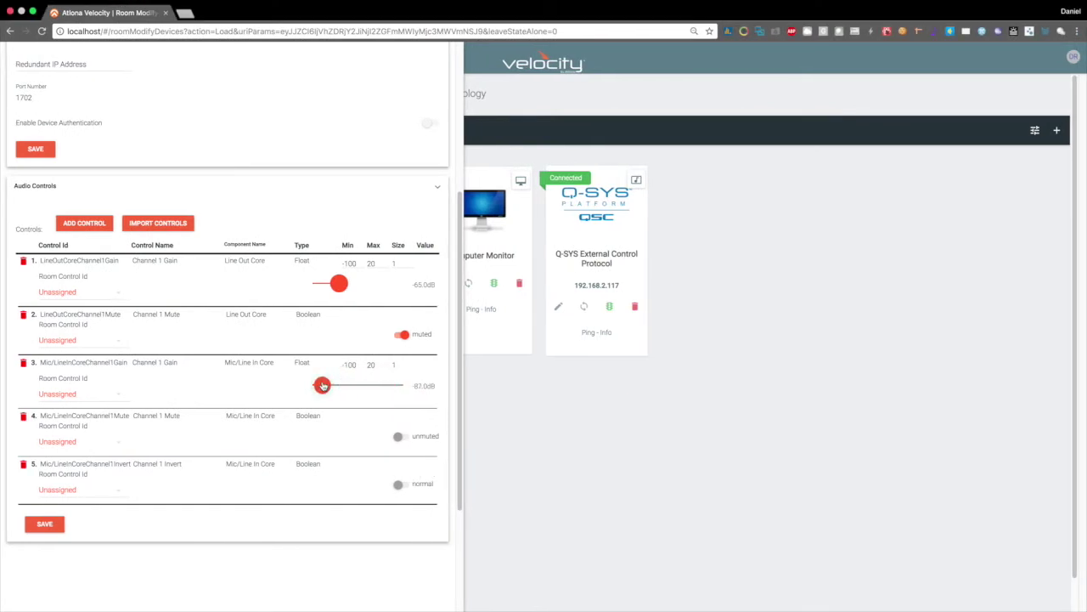
pyautogui.click(400, 436)
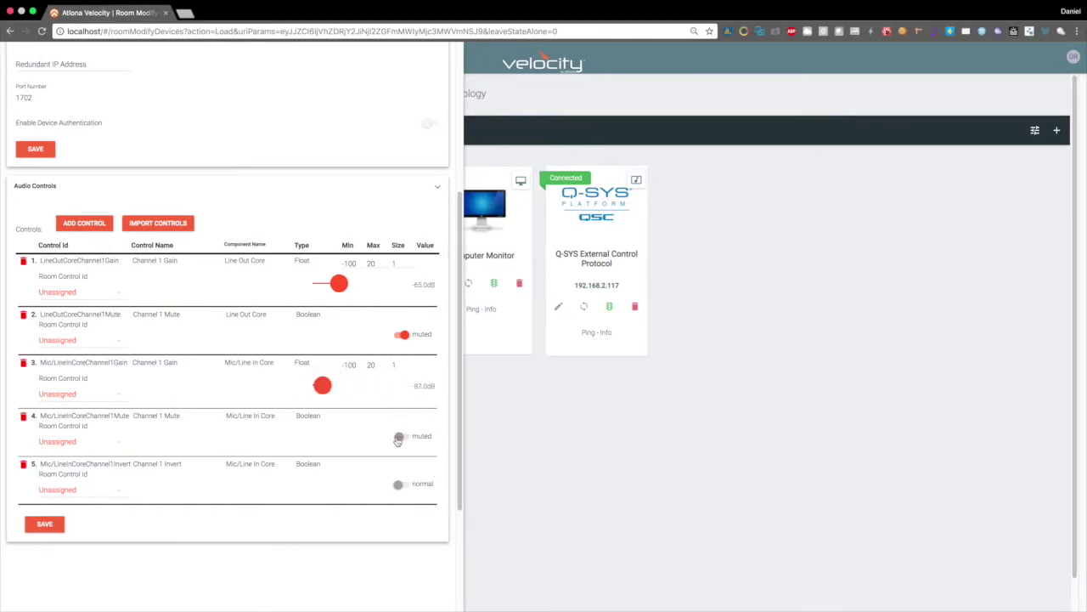
pyautogui.click(399, 486)
pyautogui.hotkey('ctrl', 'Left')
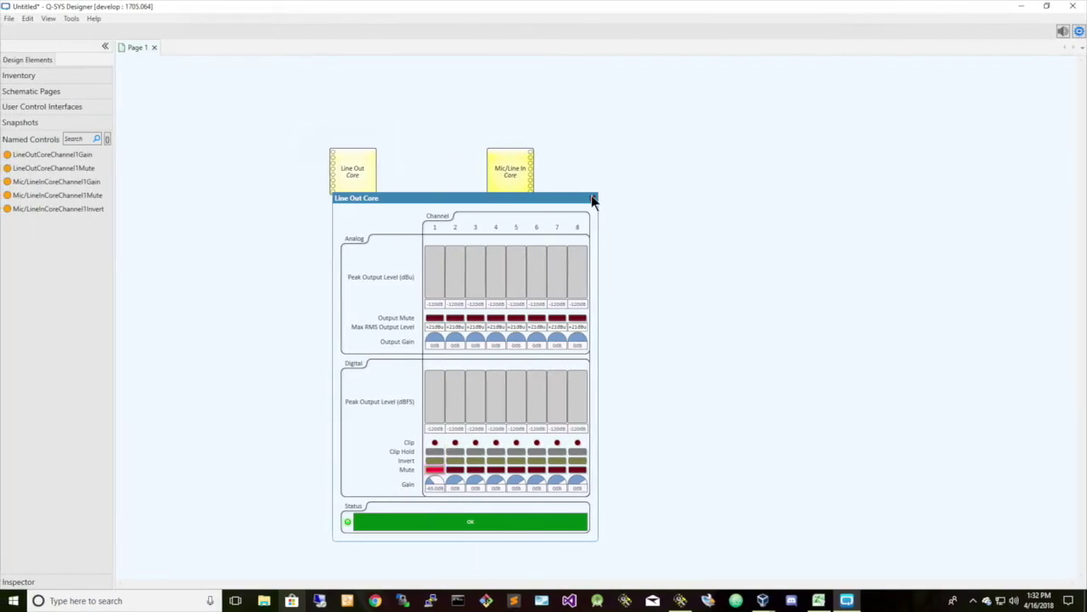
pyautogui.click(593, 198)
pyautogui.doubleClick(502, 175)
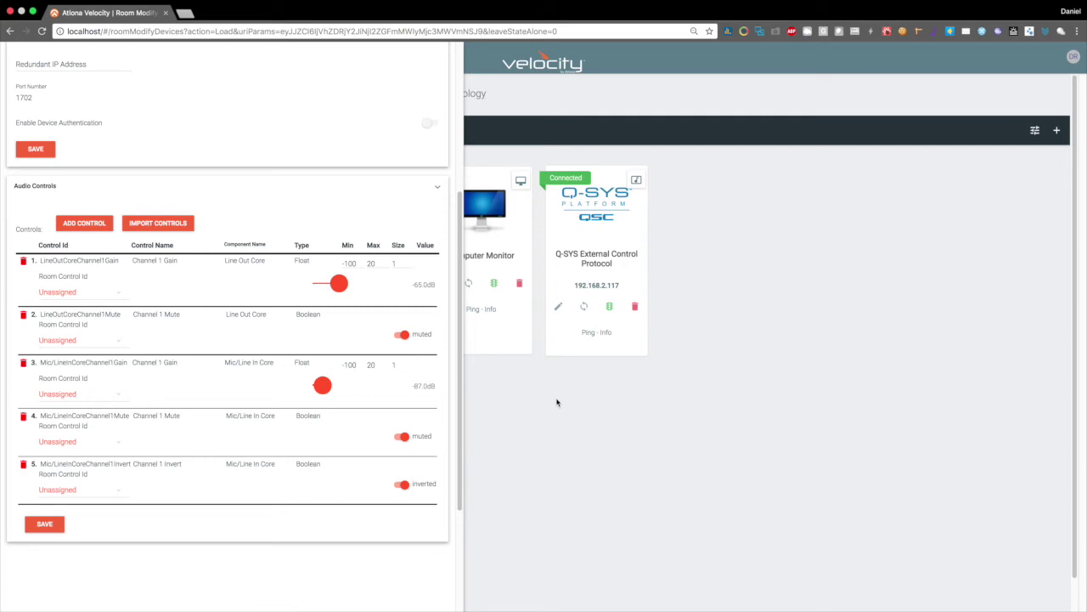
# - Map Line Out gain/mute to Master Volume/Mute and Mic/Line In gain/mute to Microphone 1 Gain/Mute
pyautogui.click(104, 292)
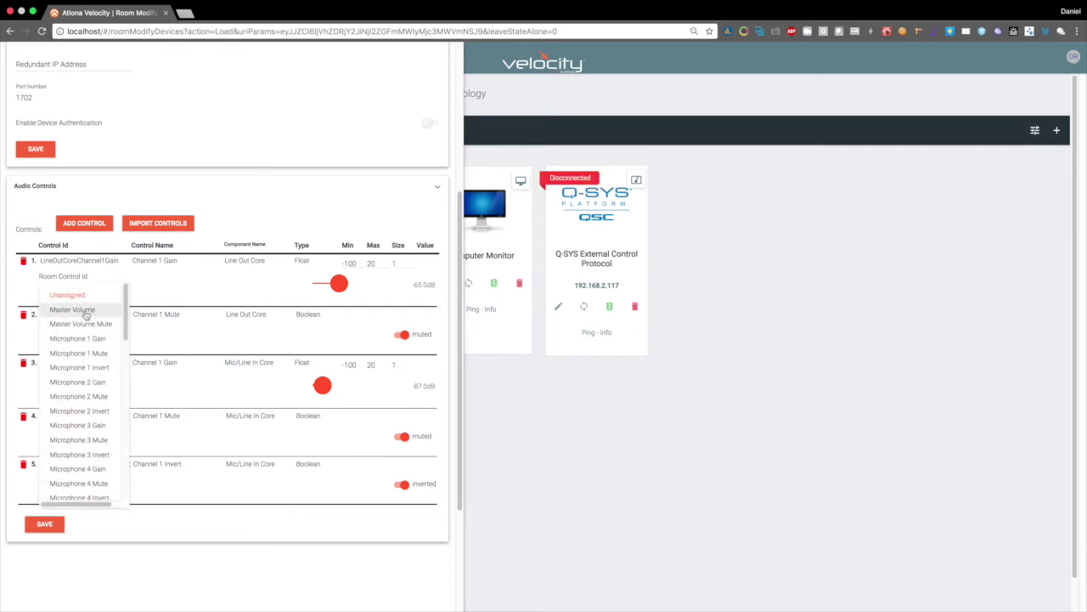
pyautogui.click(74, 310)
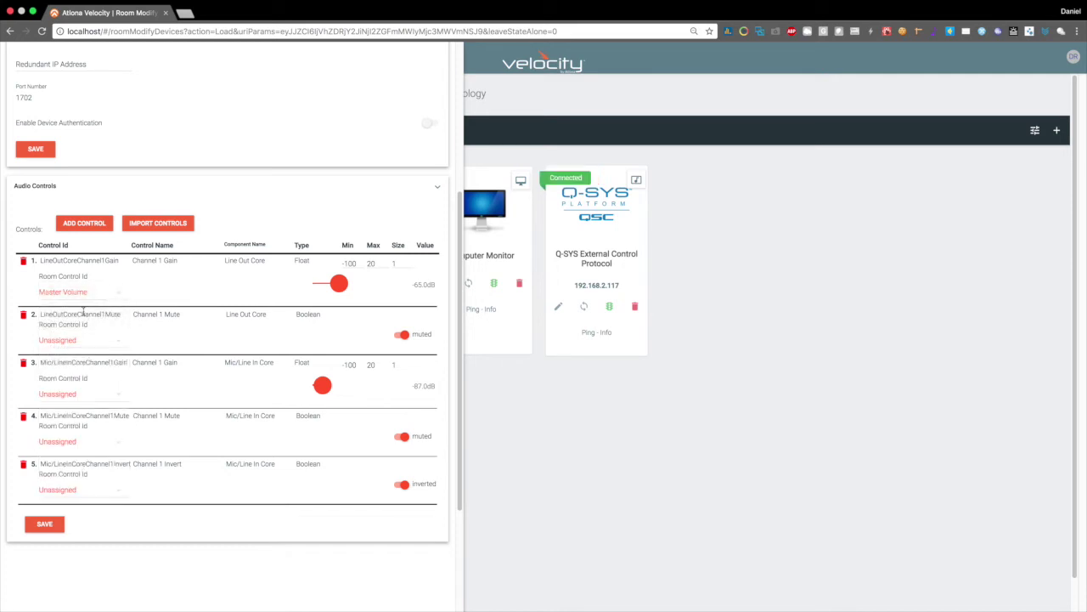
pyautogui.click(77, 344)
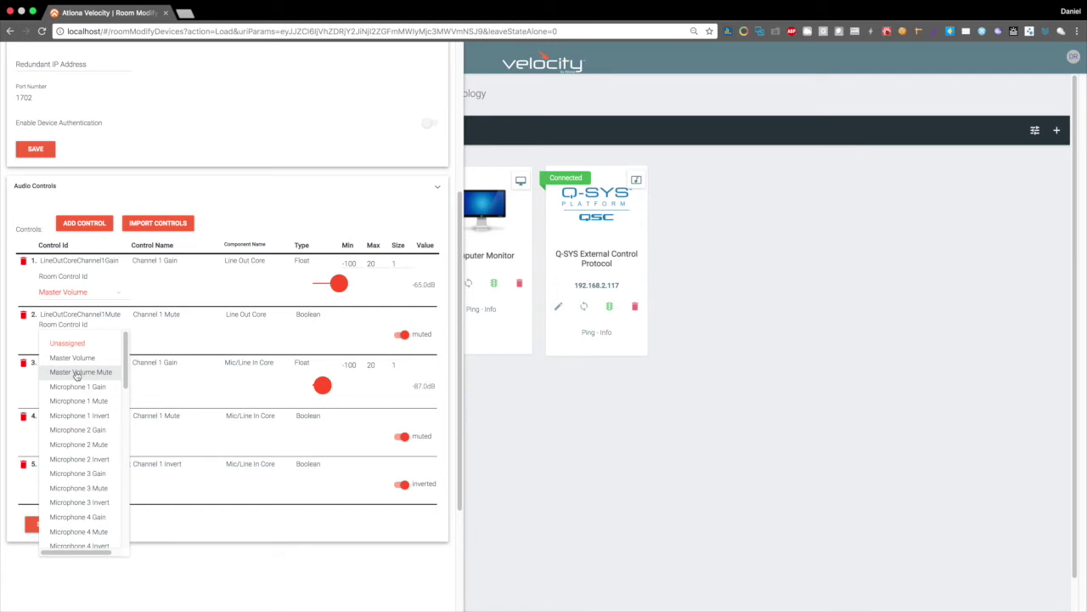
pyautogui.click(77, 373)
pyautogui.click(78, 396)
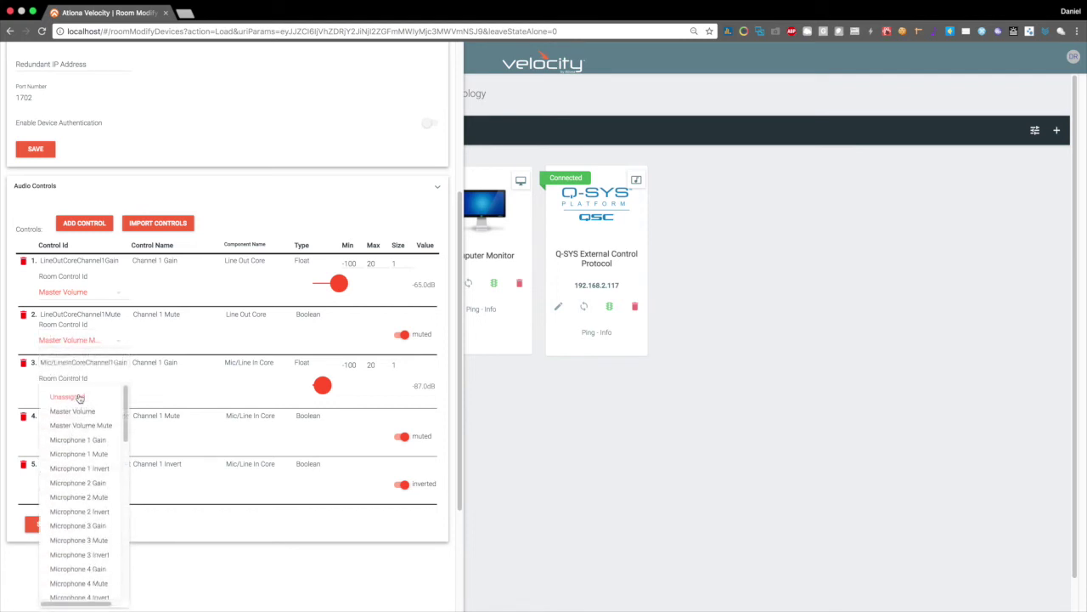
pyautogui.click(84, 442)
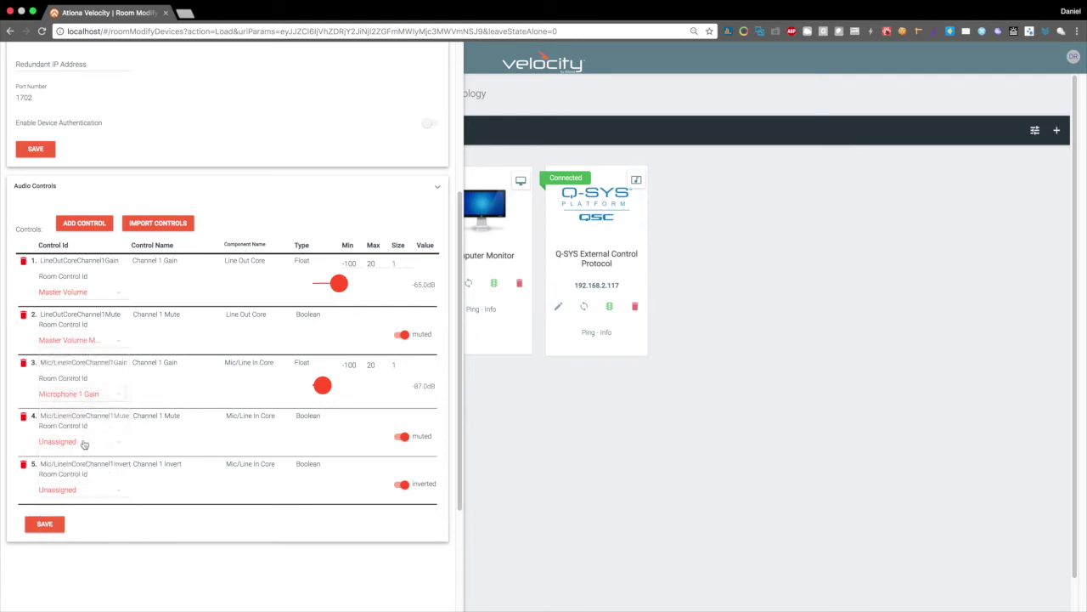
pyautogui.click(79, 442)
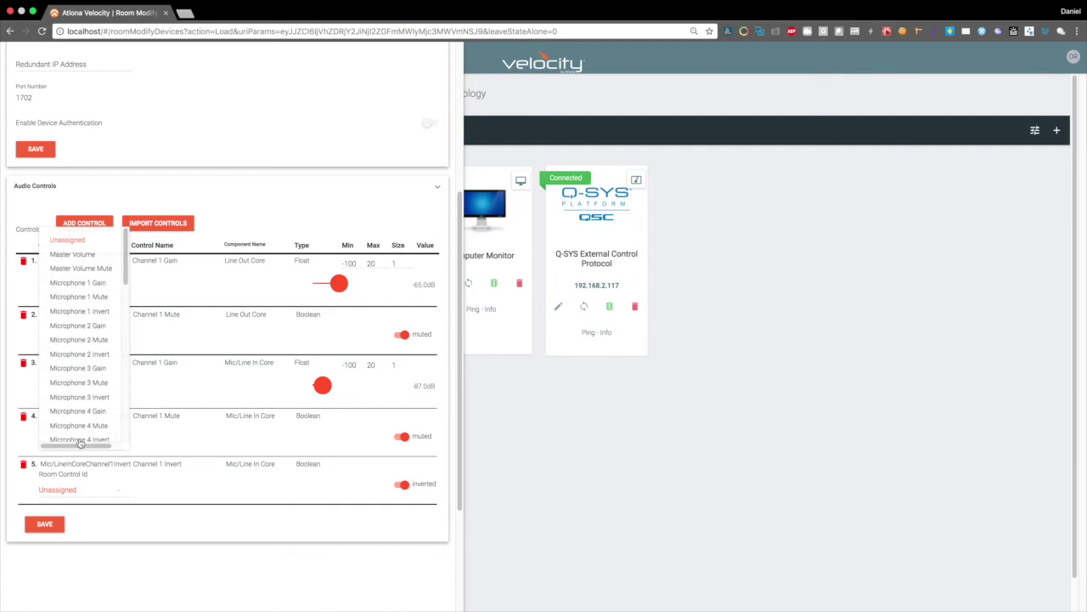
pyautogui.click(78, 298)
# - Assign Microphone 1 Mute and Microphone 1 Invert to the fourth and fifth controls, then save
pyautogui.click(85, 490)
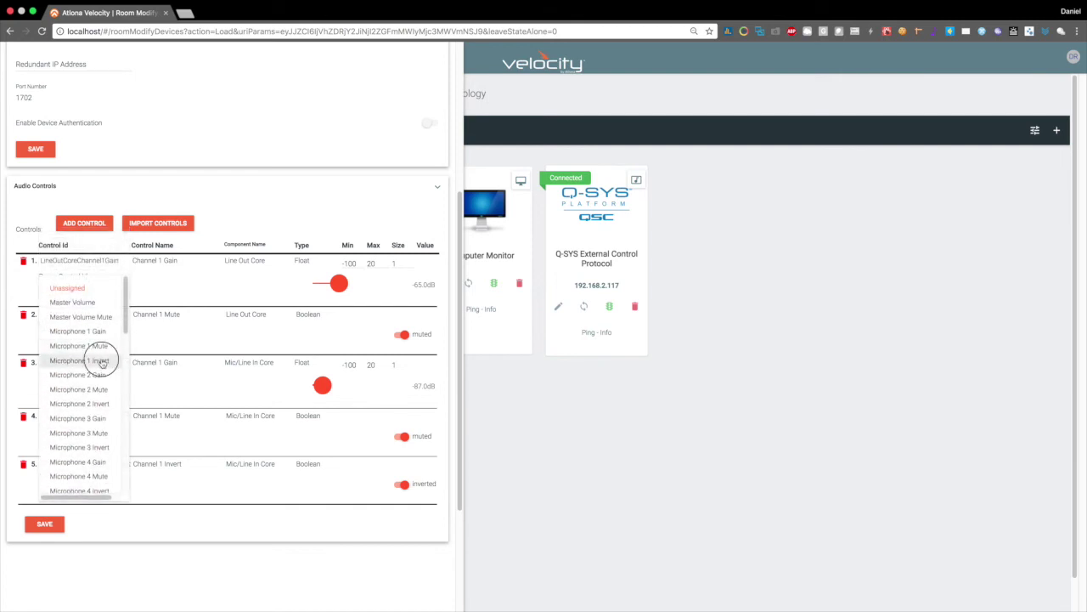
pyautogui.click(101, 362)
pyautogui.click(43, 524)
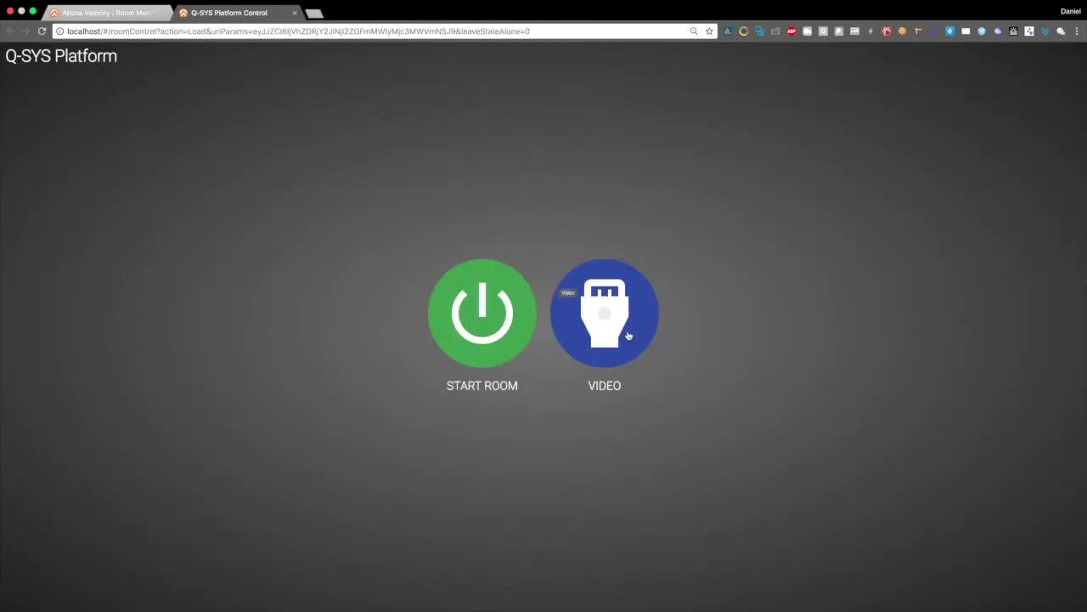
# - Start the room with the VIDEO source and raise master volume to -17 dB
pyautogui.click(628, 334)
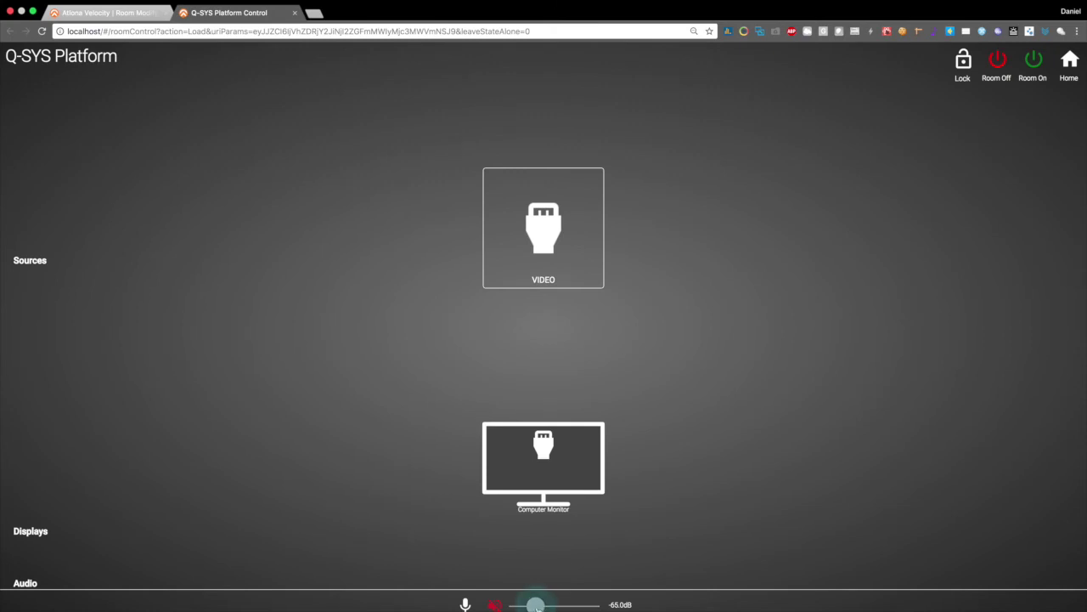
pyautogui.moveTo(537, 607); pyautogui.dragTo(573, 606)
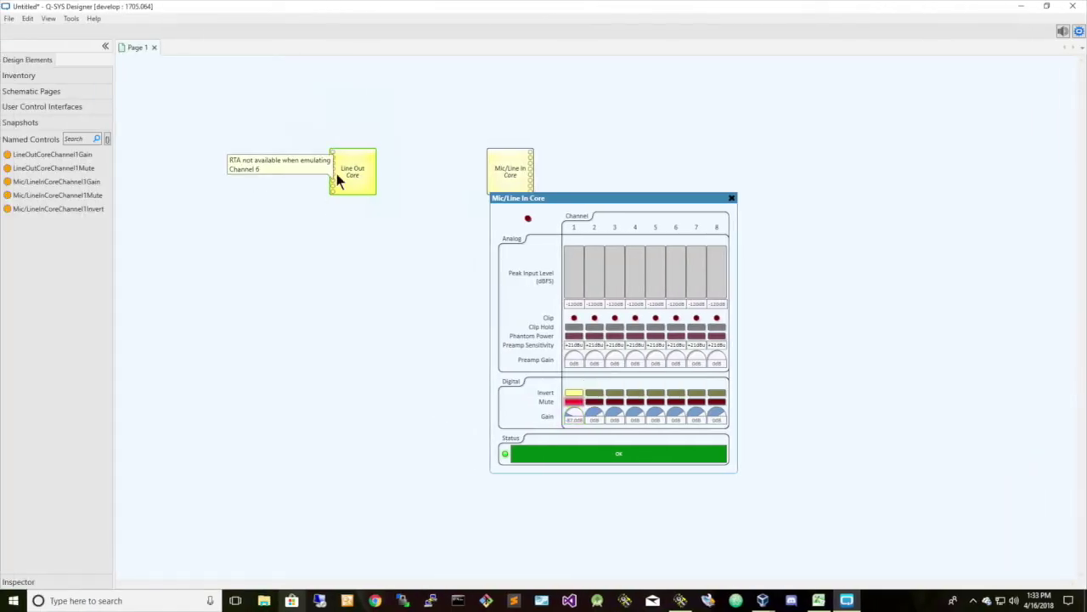
pyautogui.doubleClick(340, 176)
# - Raise Microphone 1 gain to 6.00 dB, toggle invert off and on, then return to Velocity setup
pyautogui.moveTo(434, 481)
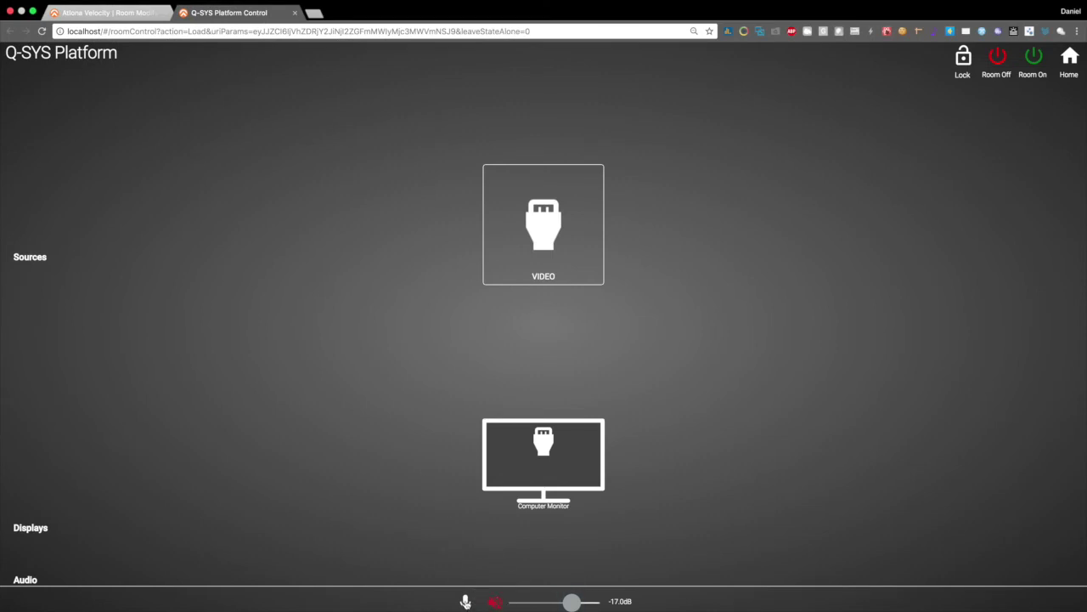
pyautogui.click(466, 602)
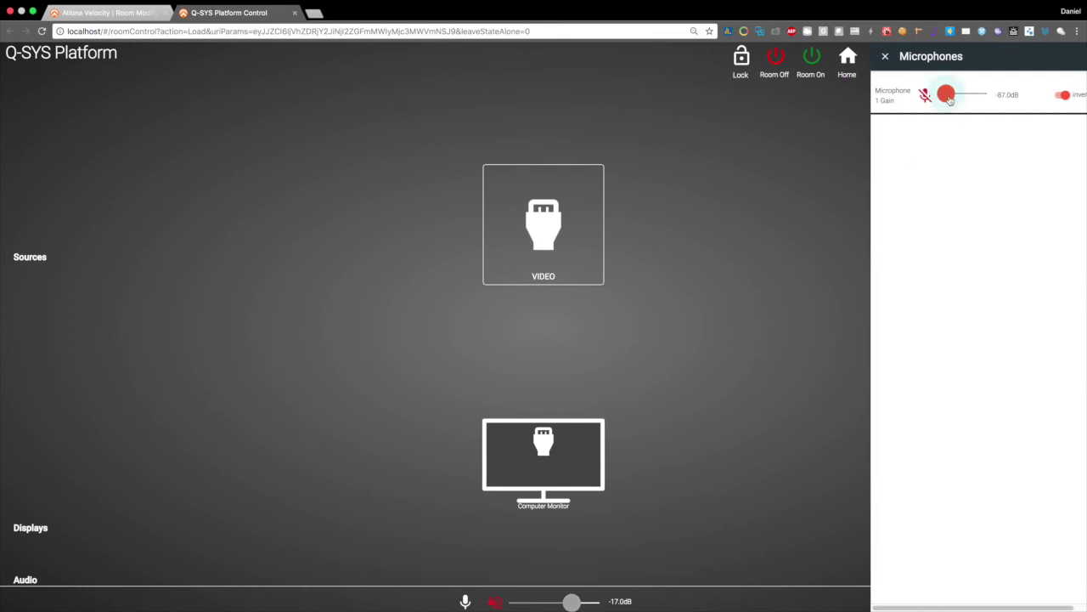
pyautogui.moveTo(964, 100); pyautogui.dragTo(982, 95)
pyautogui.click(1062, 96)
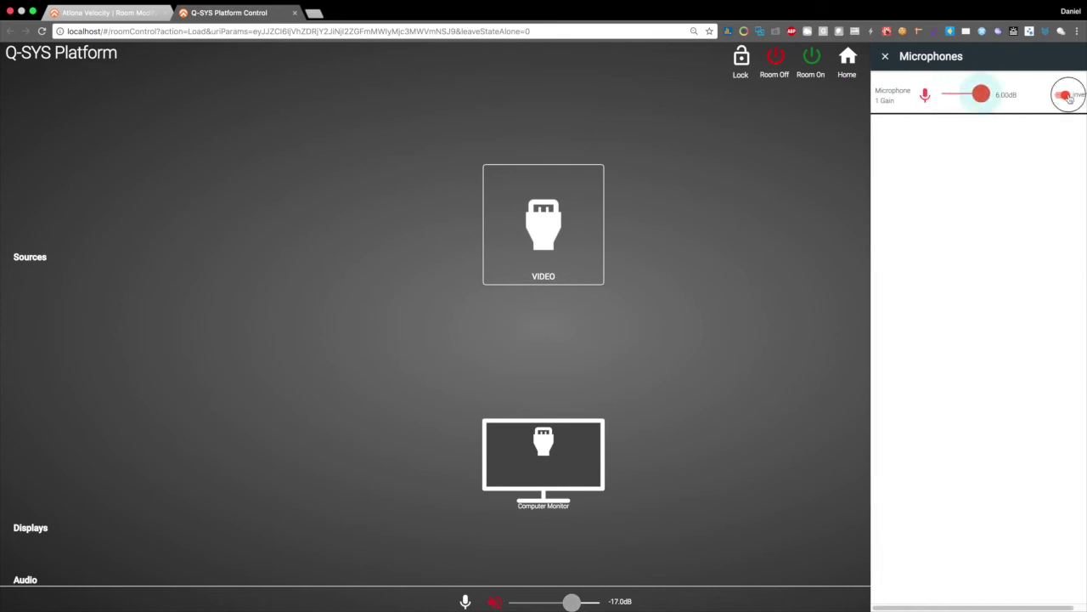
pyautogui.click(1060, 97)
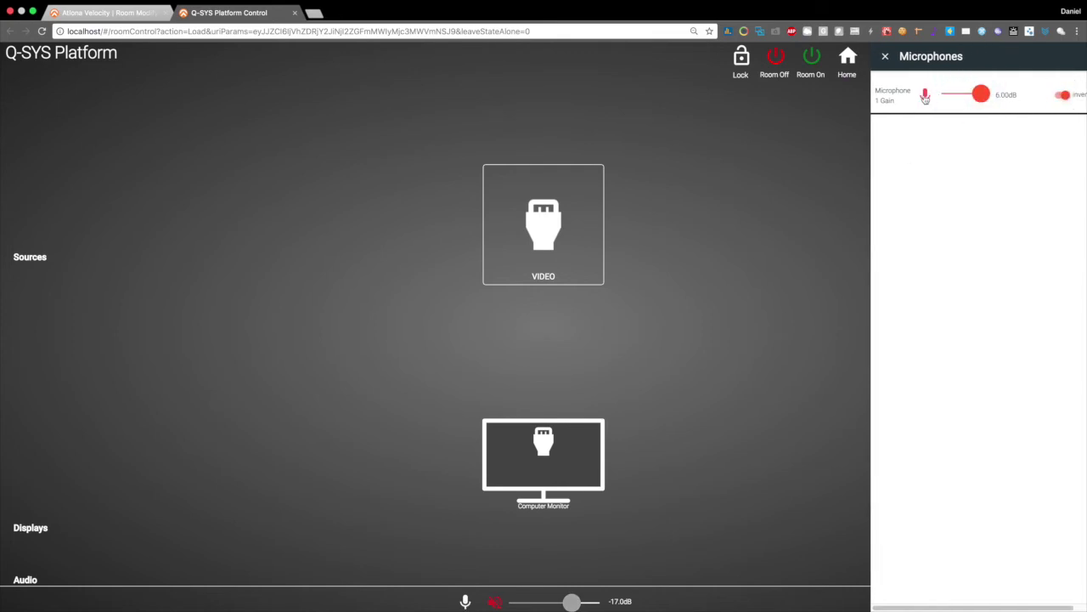
pyautogui.click(886, 56)
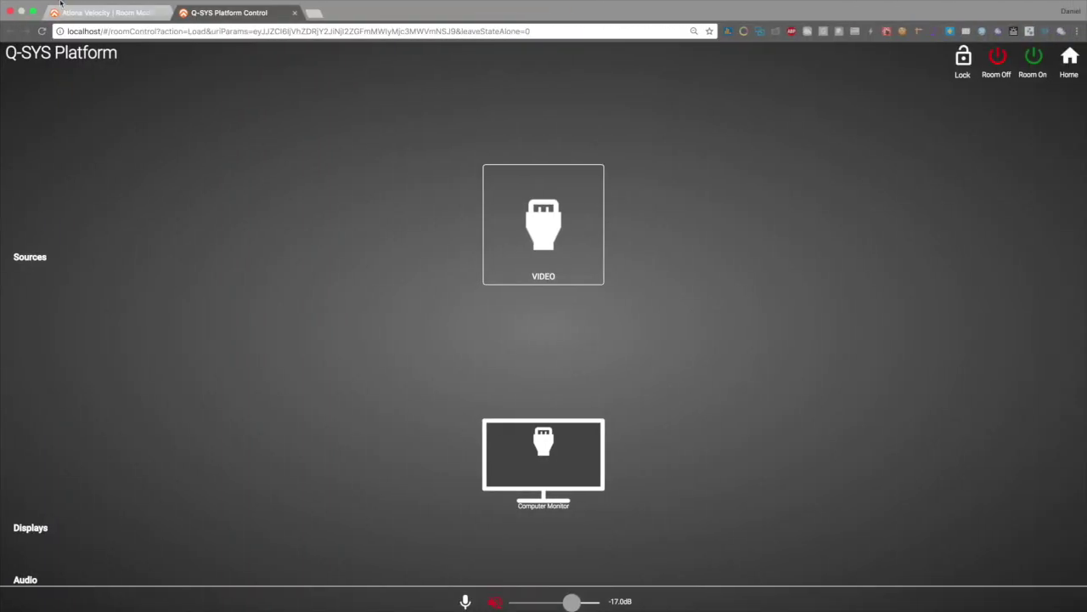
pyautogui.click(61, 10)
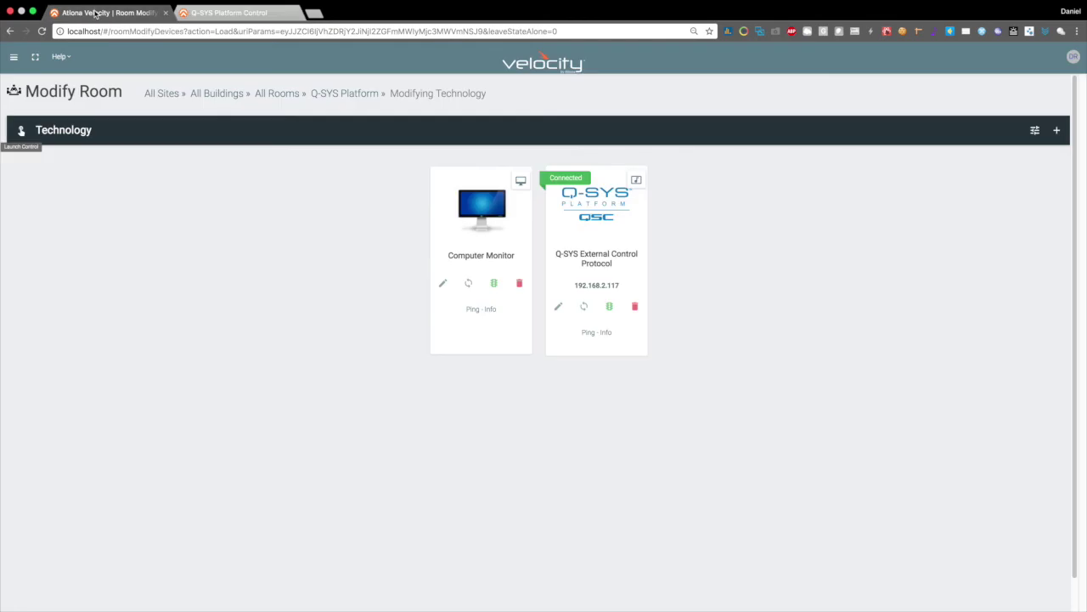
# - In the Q-SYS device settings, remap the third control to Output 1 Gain
pyautogui.click(559, 308)
pyautogui.scroll(-5, 304, 369)
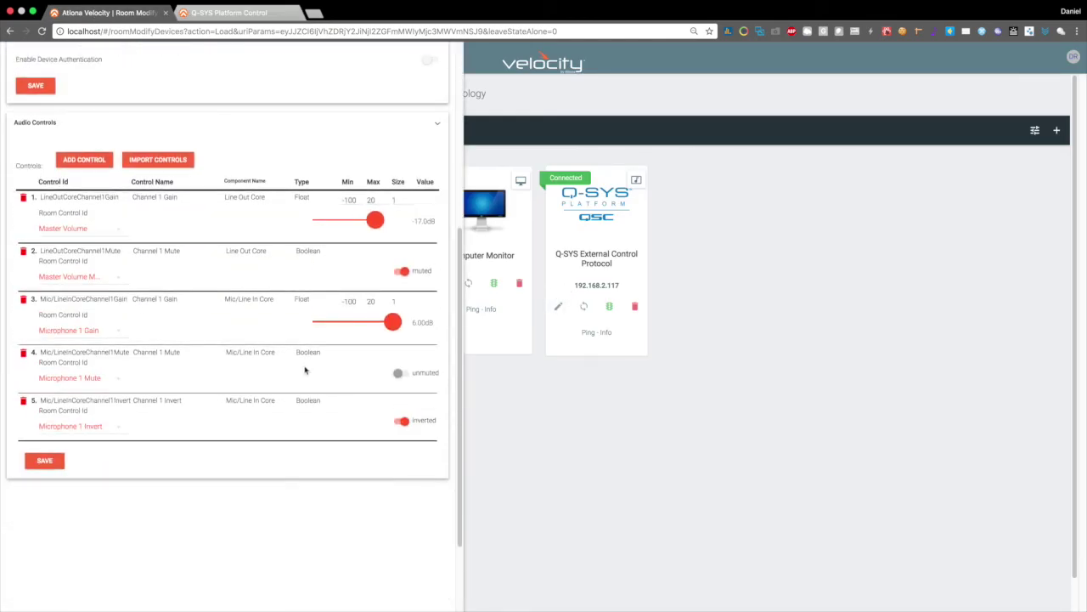
pyautogui.scroll(2, 305, 368)
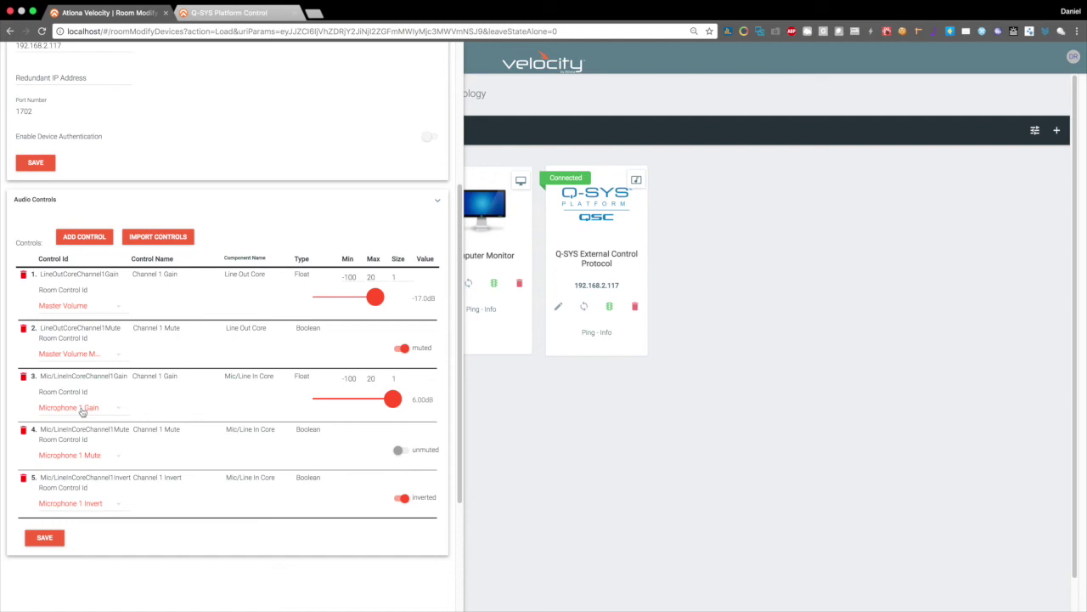
pyautogui.click(82, 409)
pyautogui.scroll(-5, 126, 268)
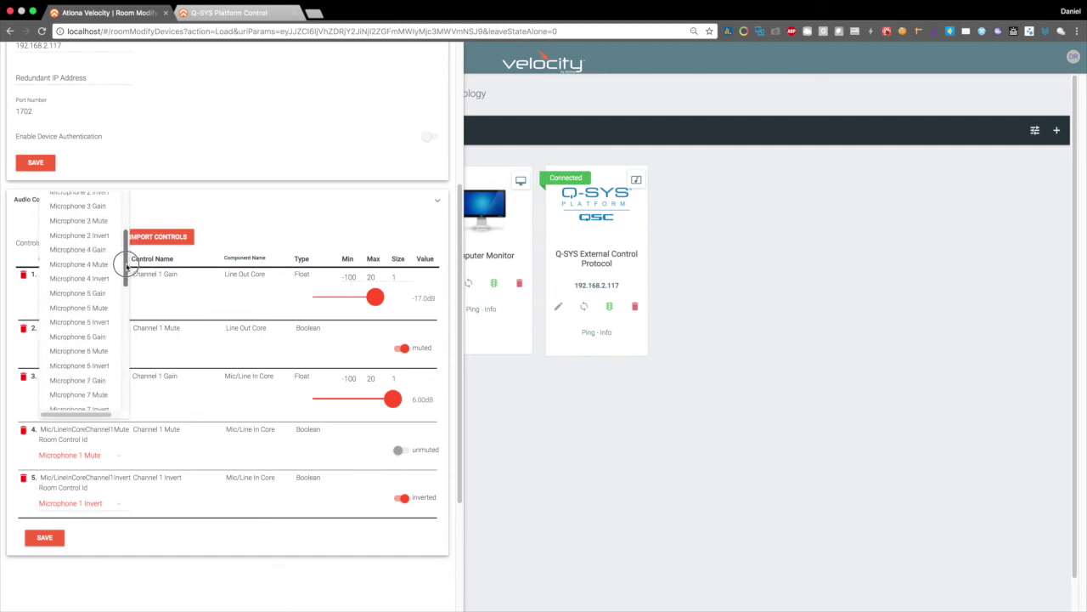
pyautogui.moveTo(125, 266); pyautogui.dragTo(121, 328)
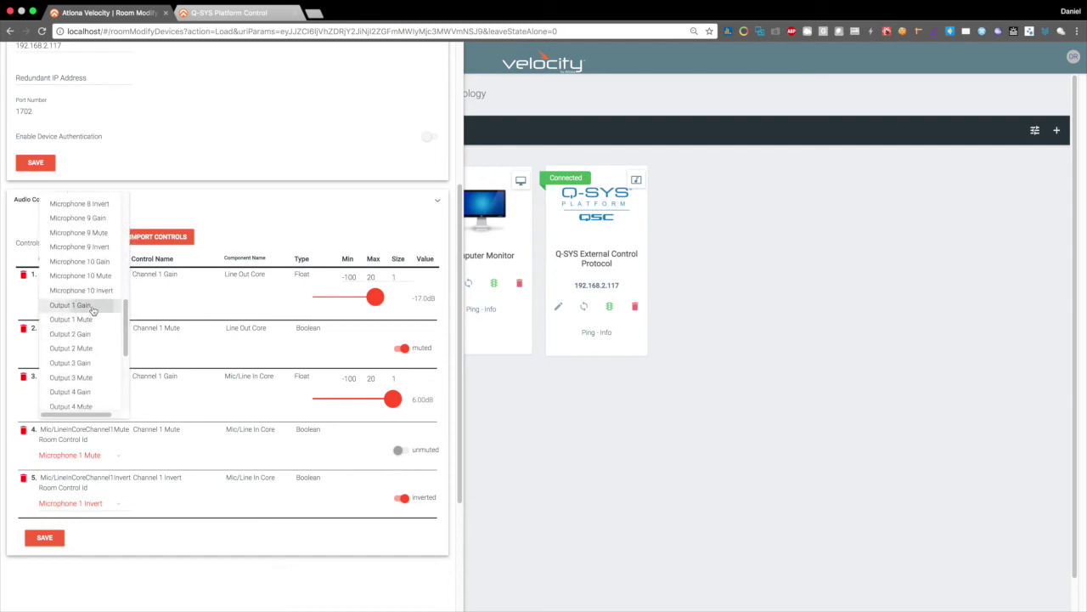
pyautogui.click(91, 307)
# - Remap the fourth control to Output 1 Mute, delete the Microphone 1 Invert control, and save
pyautogui.click(102, 455)
pyautogui.moveTo(126, 287); pyautogui.dragTo(123, 377)
pyautogui.click(93, 372)
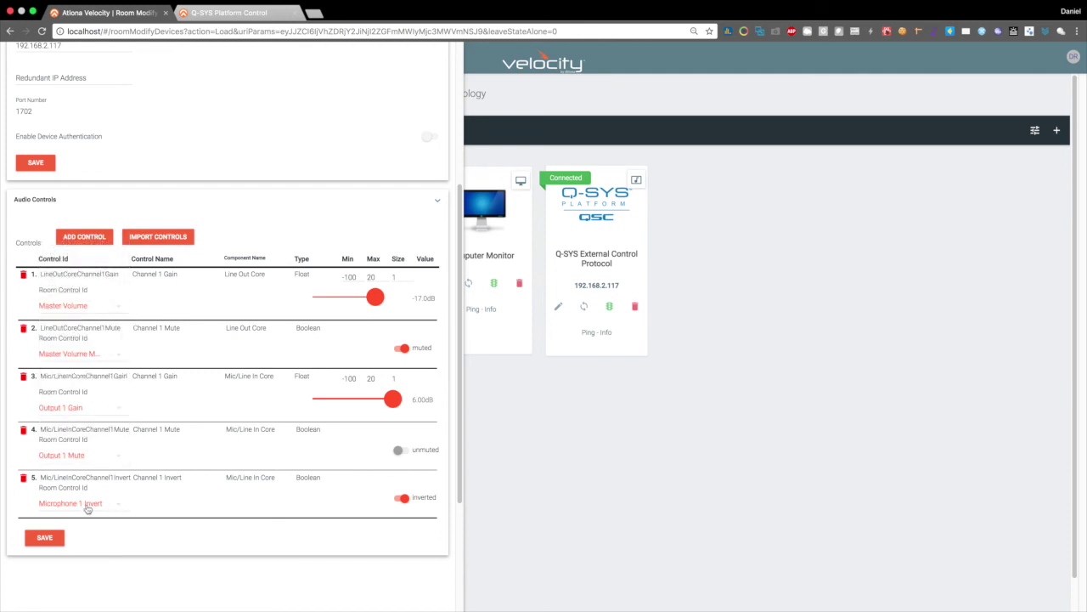
pyautogui.click(23, 478)
pyautogui.click(45, 491)
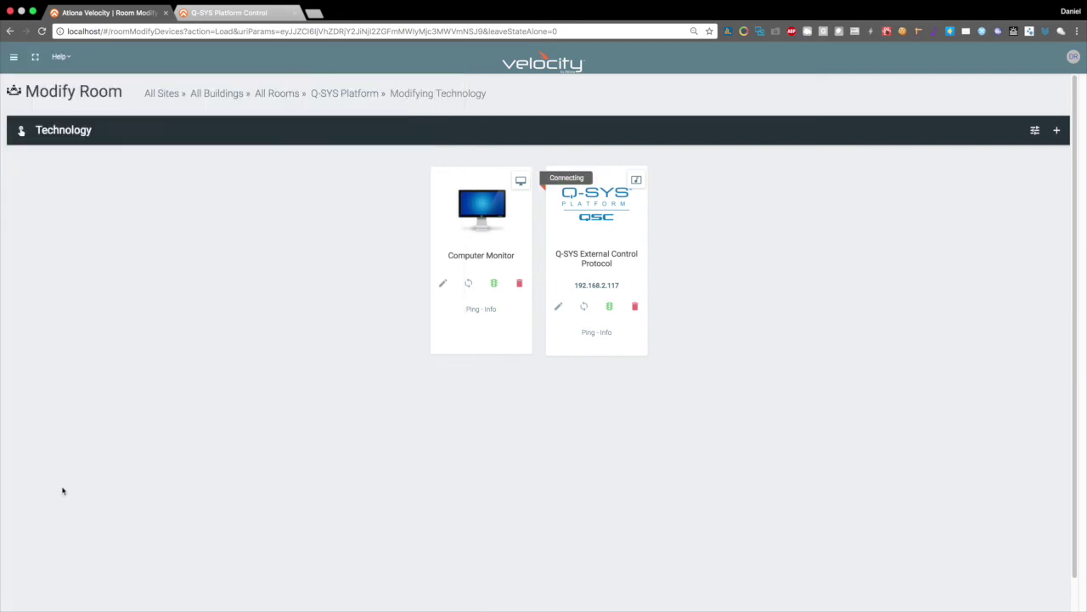
pyautogui.click(231, 14)
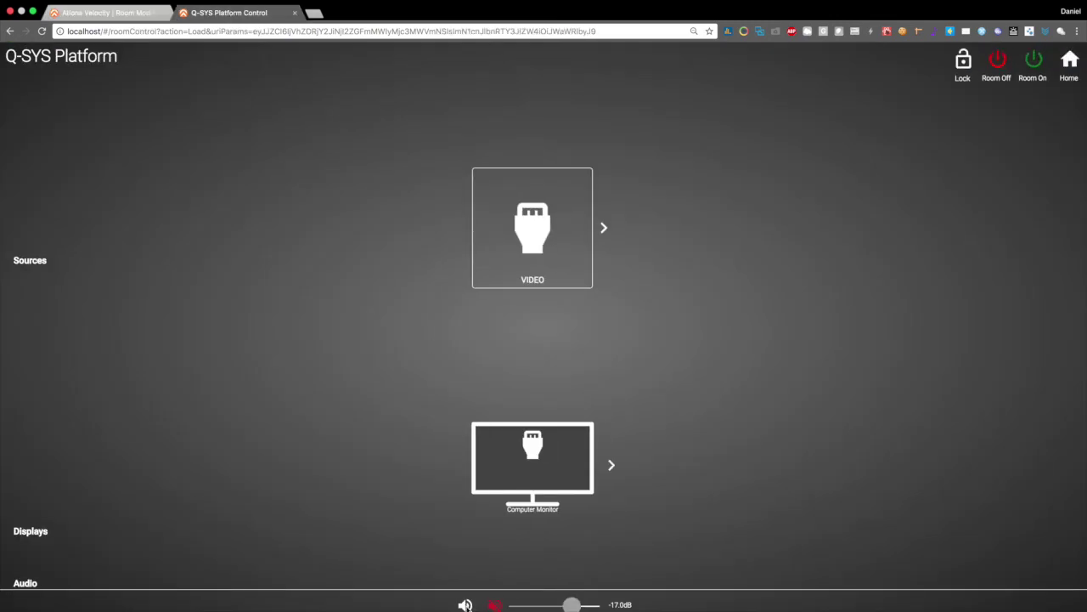
# - Lower Output 1 Gain to -9.00 dB in the Audio Outputs panel
pyautogui.click(466, 605)
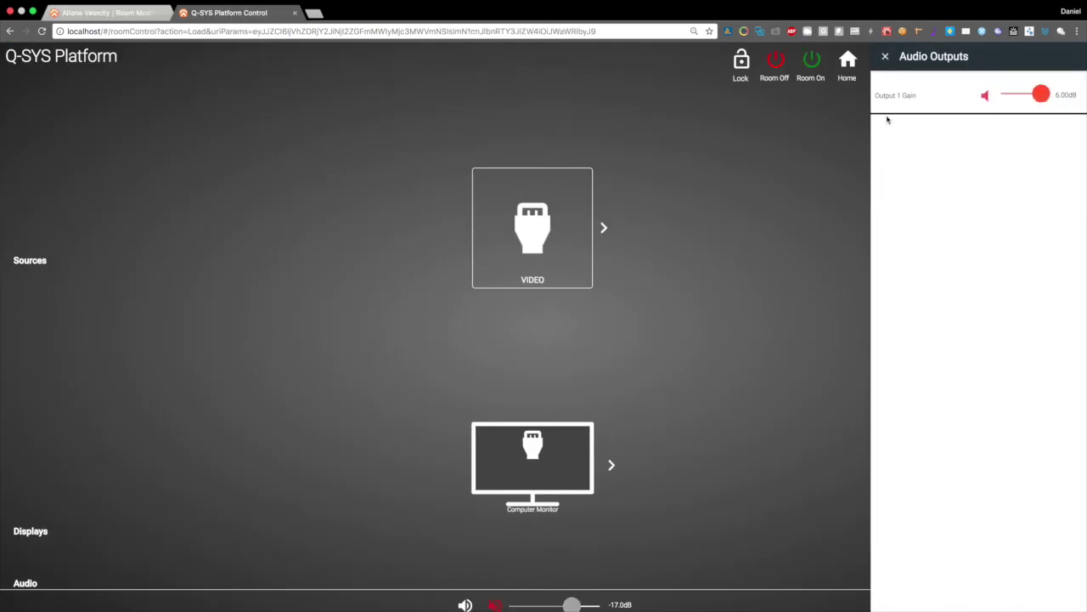
pyautogui.moveTo(1041, 94)
pyautogui.mouseDown()
pyautogui.moveTo(1009, 94)
pyautogui.moveTo(1036, 94)
pyautogui.mouseUp()
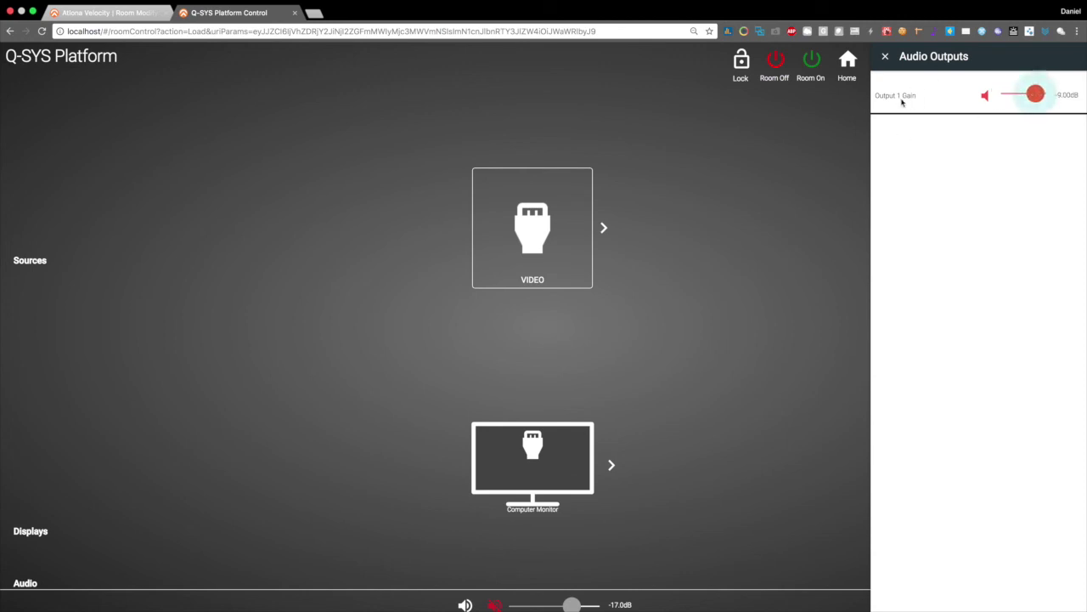
pyautogui.click(110, 13)
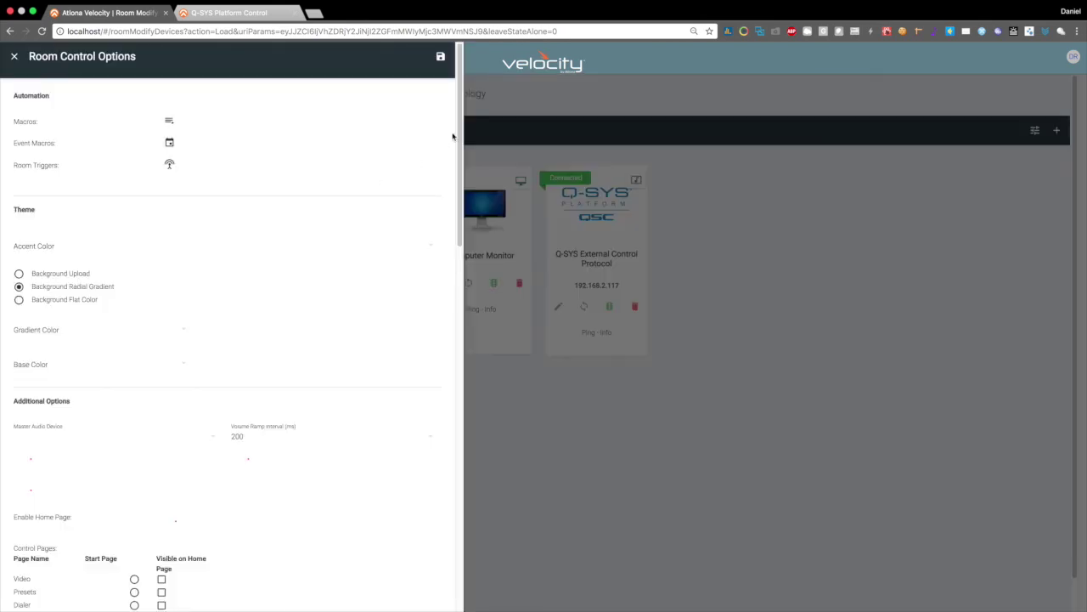
# - Scroll to Room Controls and replace the Output 1 Mute alias with 'Lineout 2'
pyautogui.moveTo(451, 171); pyautogui.dragTo(431, 501)
pyautogui.scroll(-10, 195, 510)
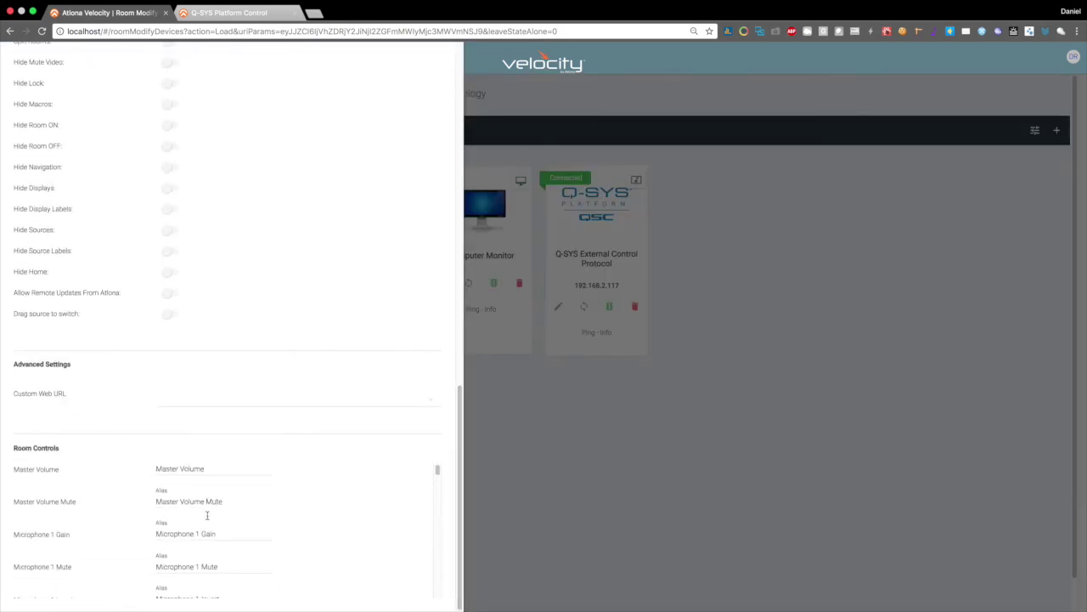
pyautogui.scroll(-10, 207, 513)
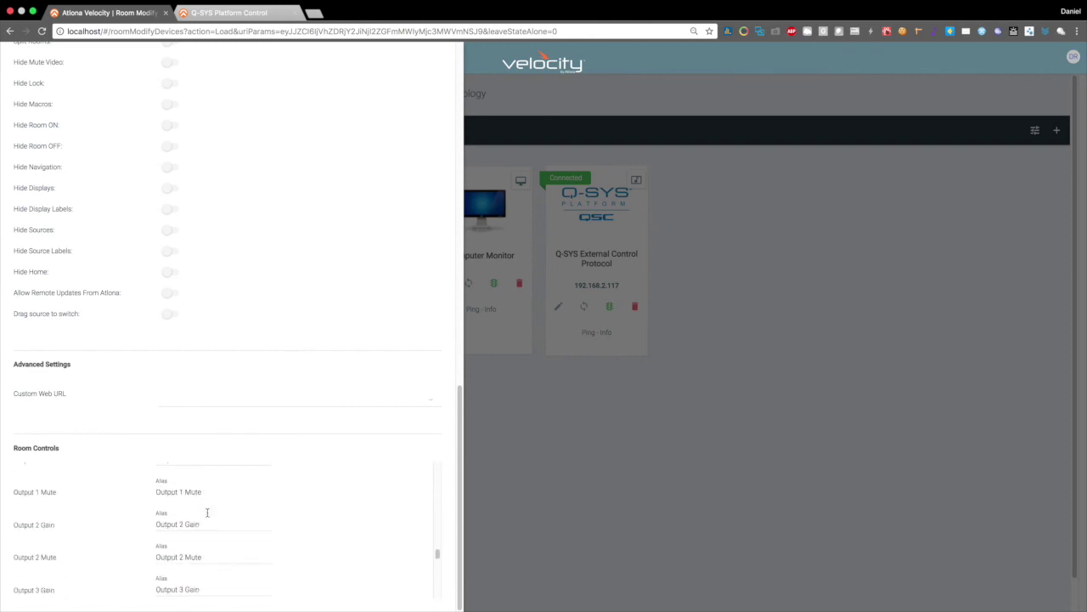
pyautogui.click(205, 493)
pyautogui.moveTo(205, 494); pyautogui.dragTo(151, 494)
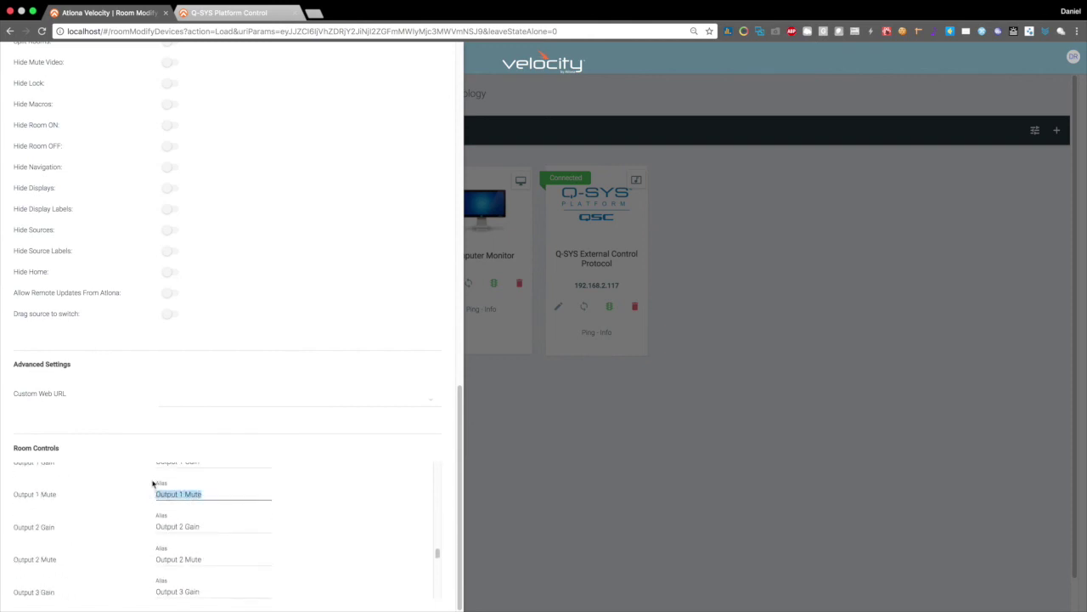
pyautogui.write('Lineout 2')
# - Copy the alias into Output 1 Gain and trim the Mute alias to 'Lineout 1'
pyautogui.scroll(1, 204, 489)
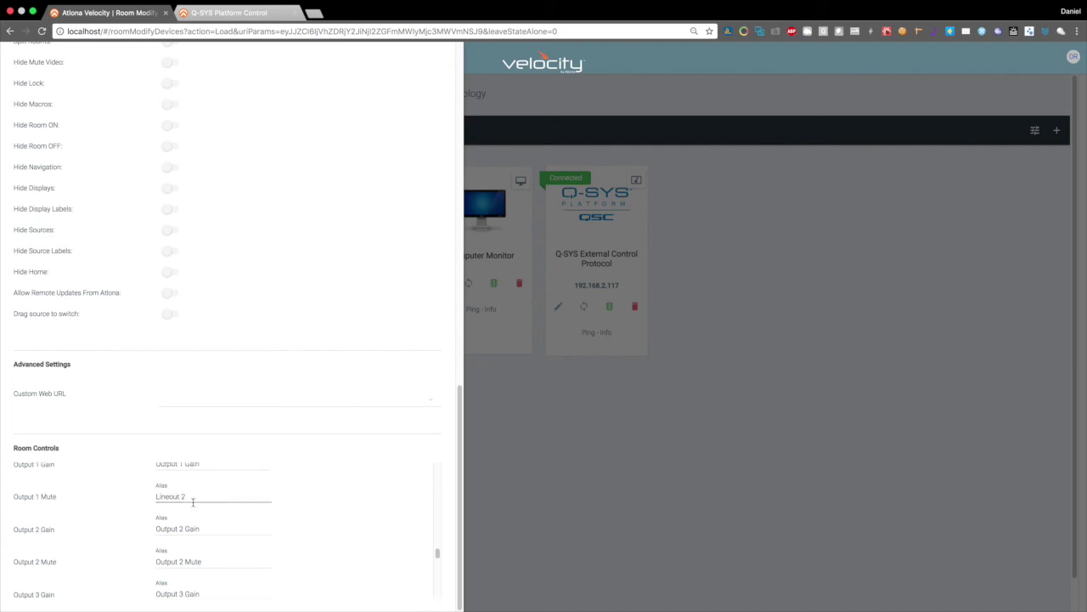
pyautogui.moveTo(190, 499); pyautogui.dragTo(131, 502)
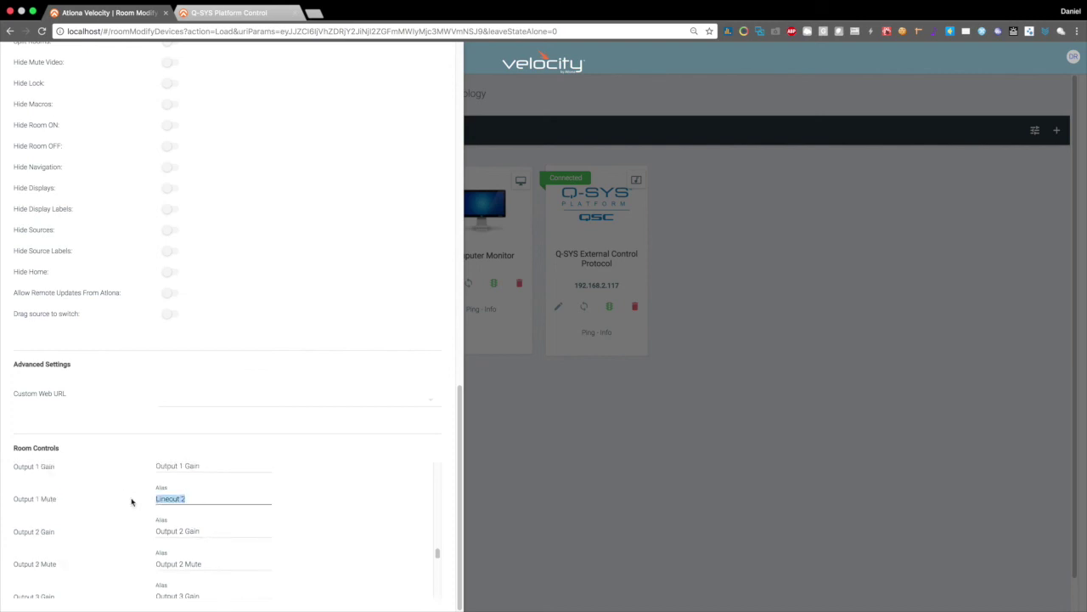
pyautogui.hotkey('ctrl', 'c')
pyautogui.moveTo(198, 468); pyautogui.dragTo(129, 463)
pyautogui.hotkey('ctrl', 'v')
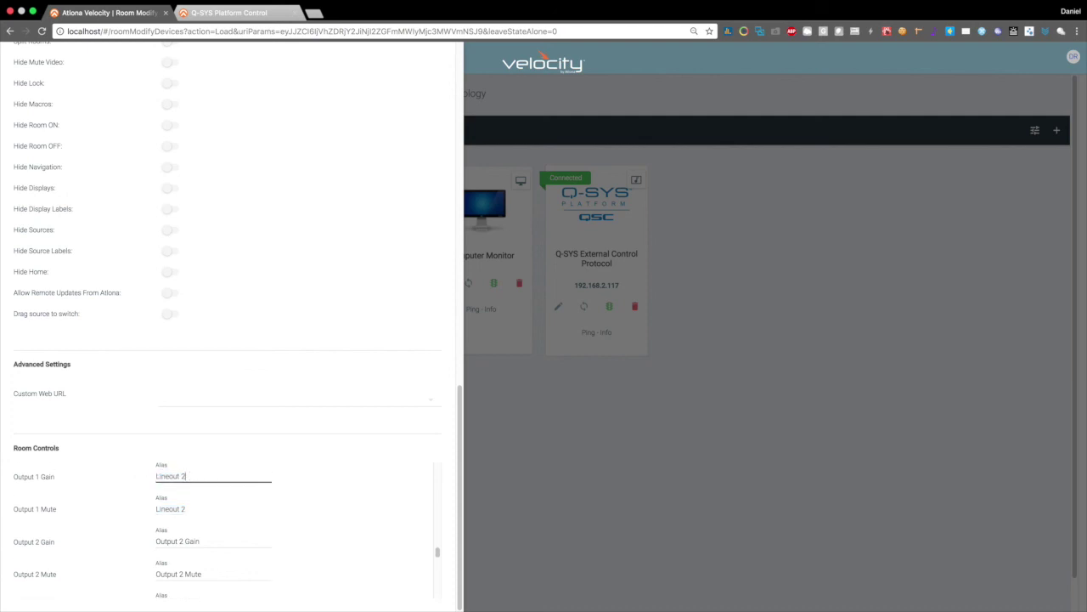
pyautogui.click(189, 507)
pyautogui.press('BackSpace')
pyautogui.click(758, 253)
# - Open Audio Outputs on the Q-SYS control screen to see the output listed as Lineout 1
pyautogui.click(242, 13)
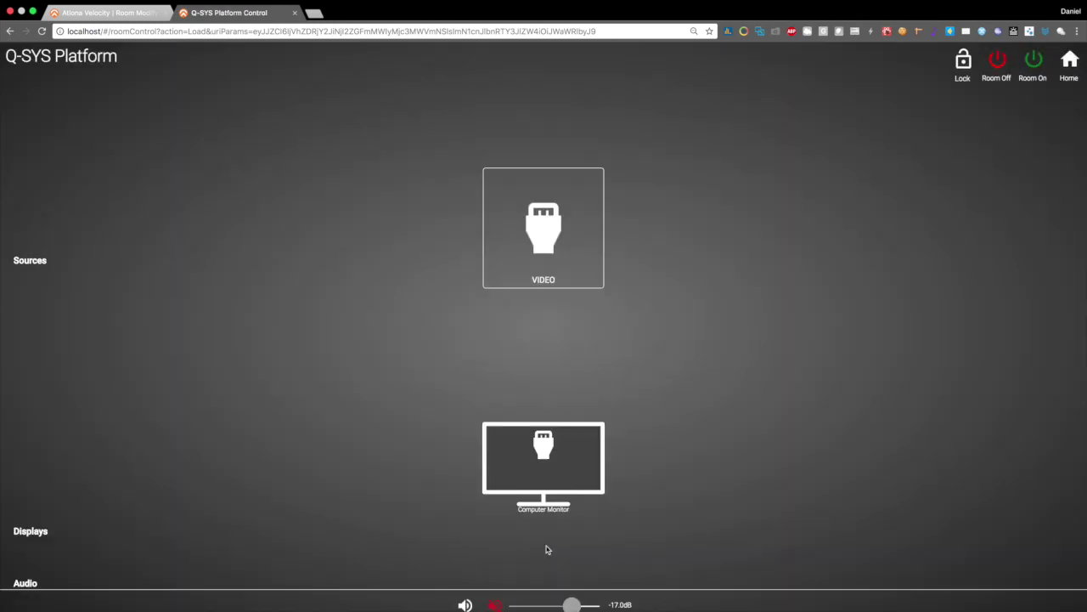
pyautogui.click(465, 604)
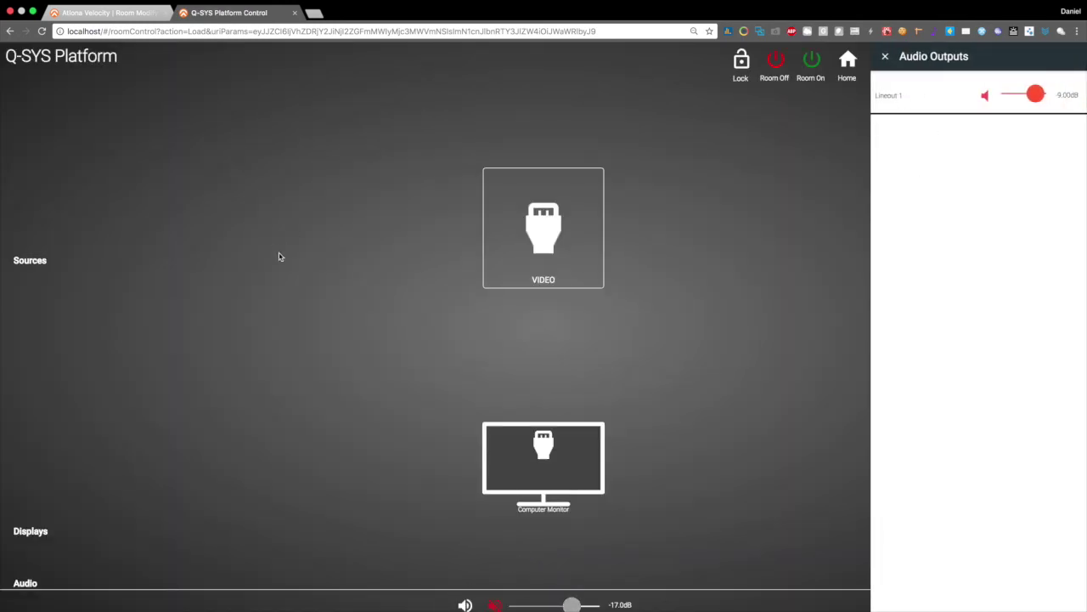
# - Switch back to the Atlona Velocity Modify Room page
pyautogui.click(106, 12)
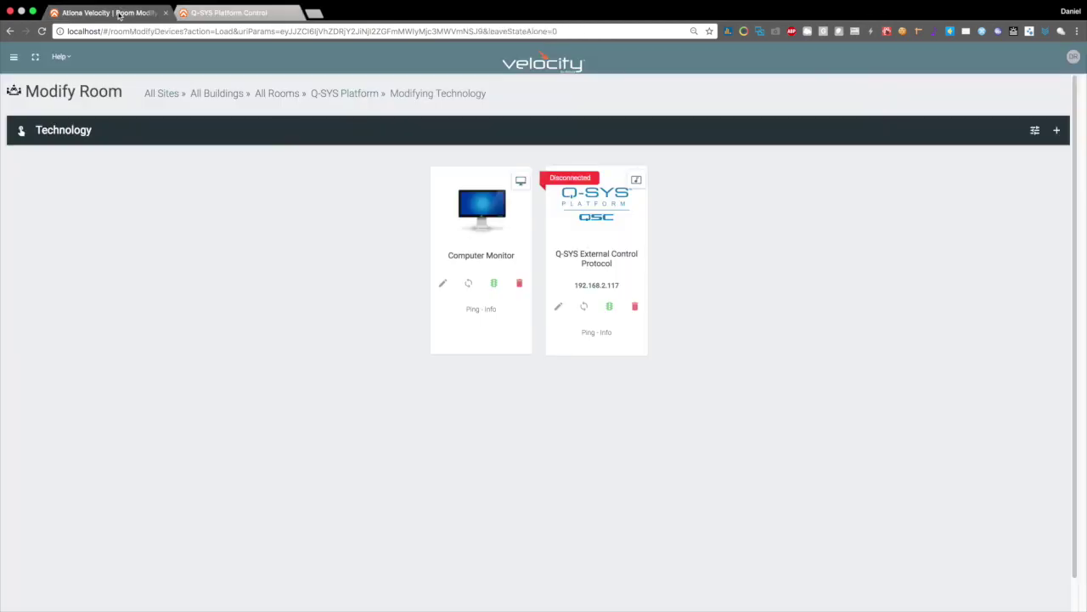